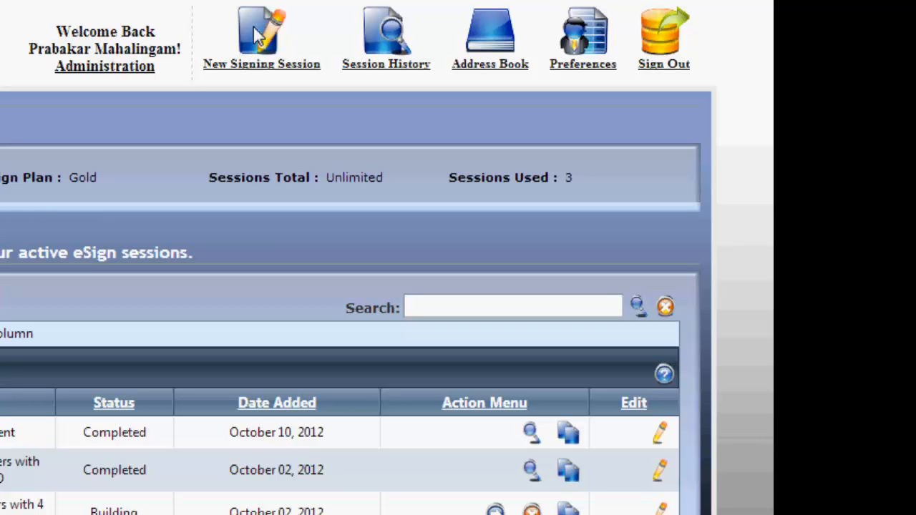
click(256, 34)
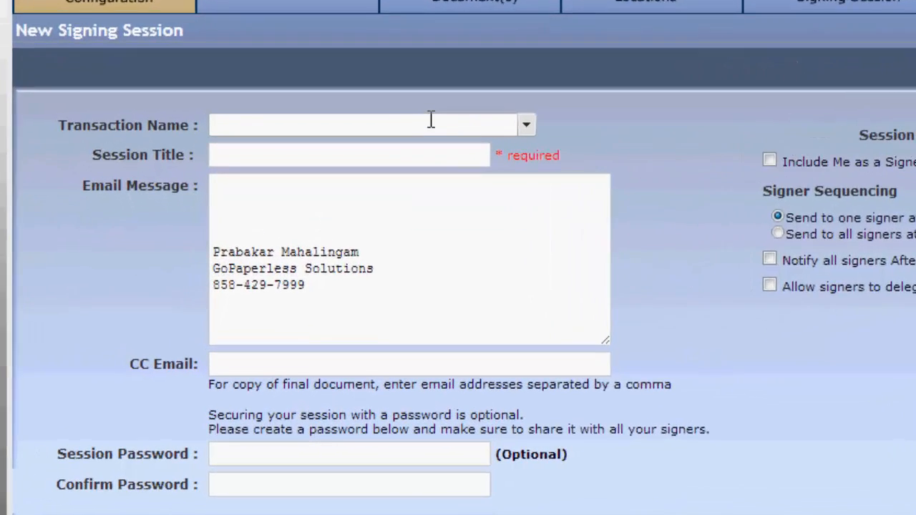
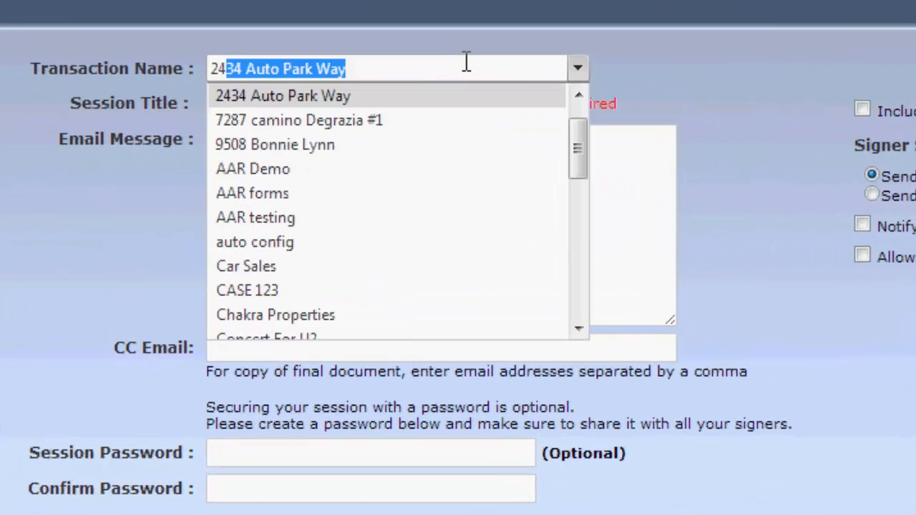
key(Tab)
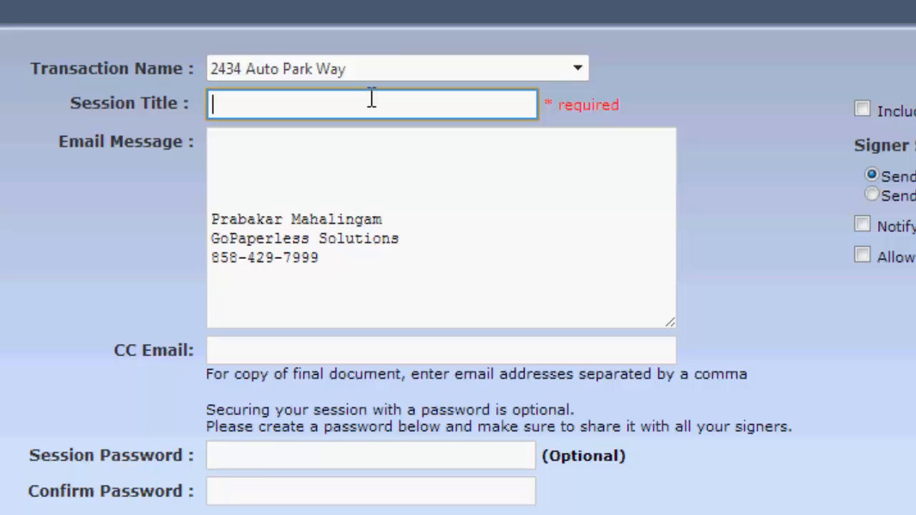
Set the session title to "rental agreement to sign".
text(rental agree)
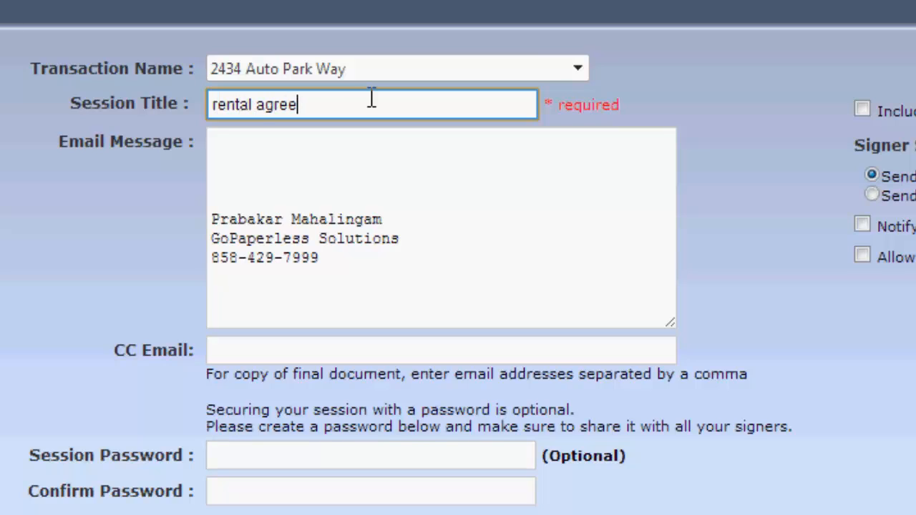
text(ment to sign)
key(Tab)
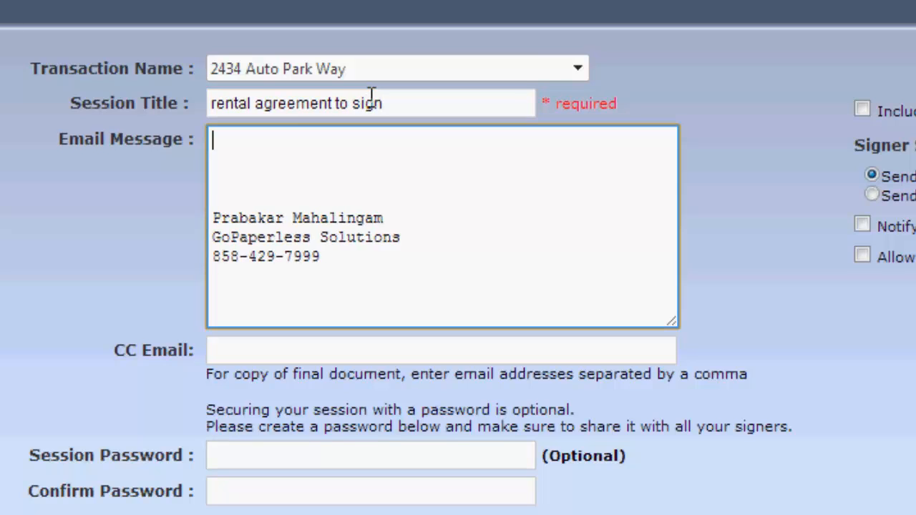
Write an email message greeting the signer by first name followed by "Please sign these documents." and tidy the blank lines.
text(Dear John,)
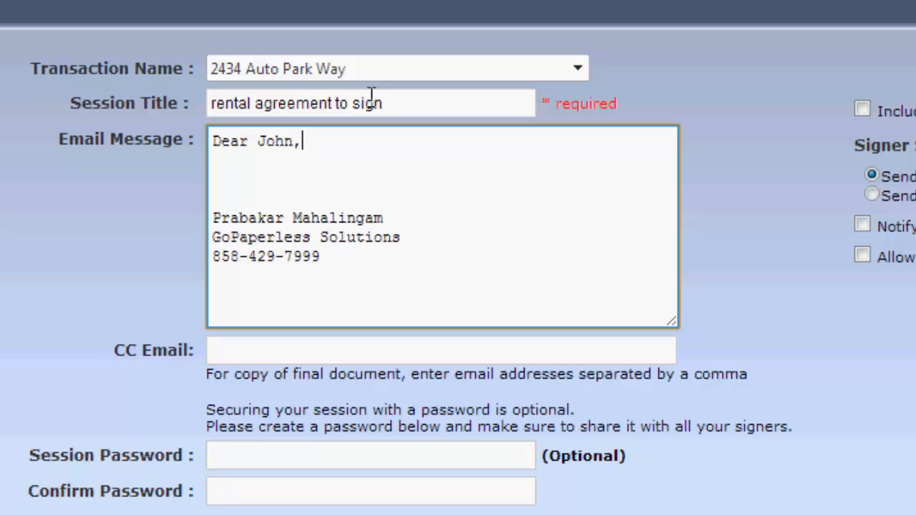
key(Return)
key(Return)
text(Ple)
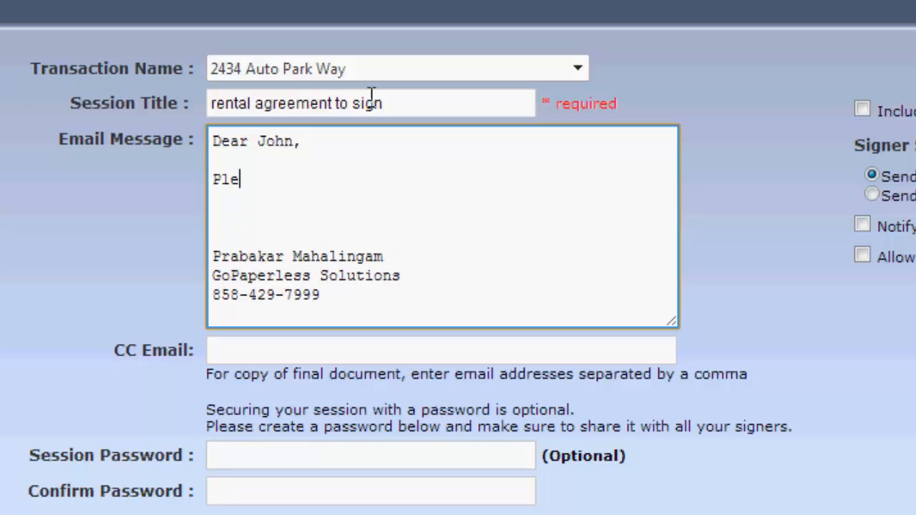
text(ase sign thes)
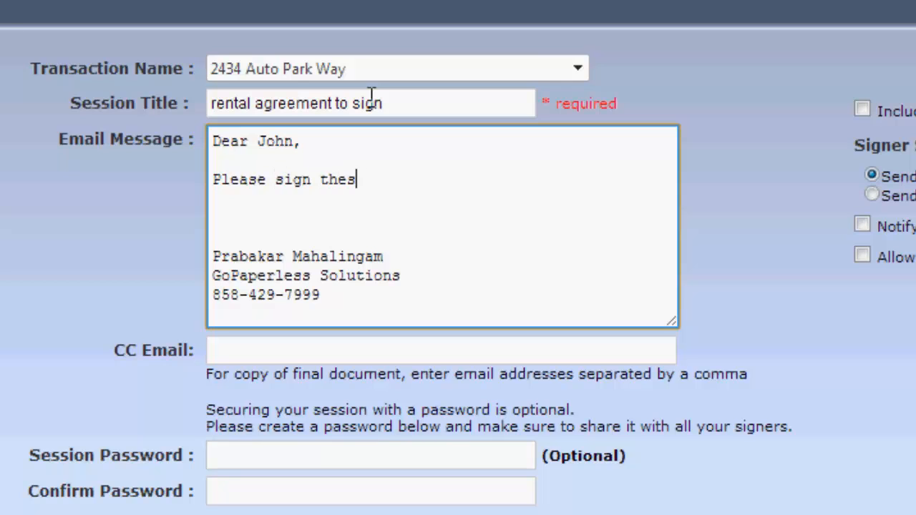
text(e documents.)
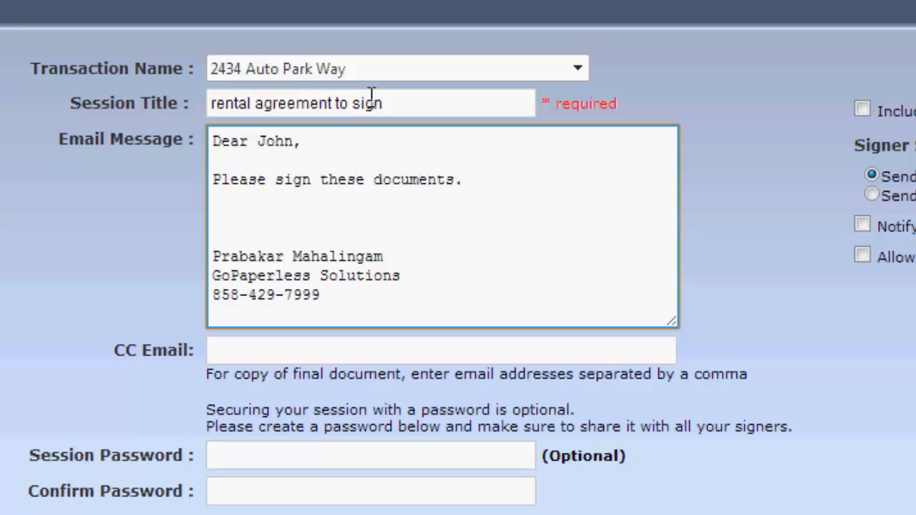
key(Delete)
key(Delete)
key(Tab)
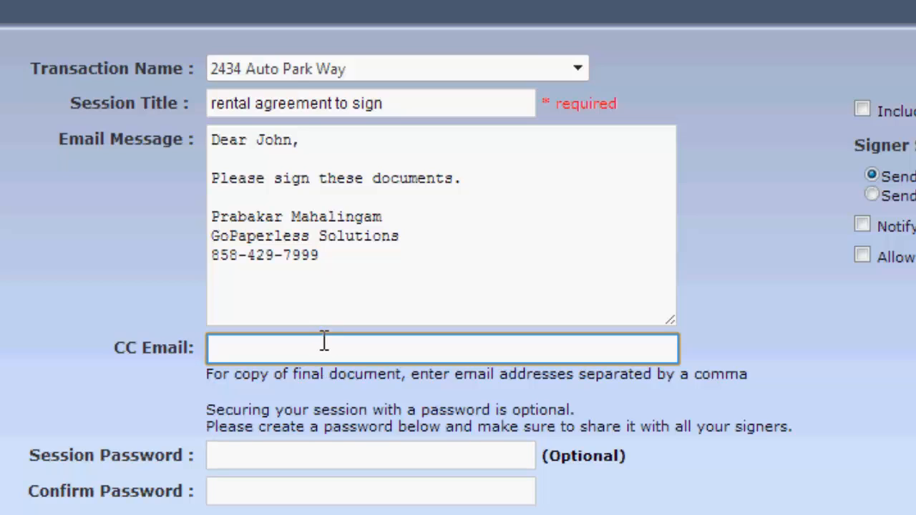
Enter and confirm a session password.
click(227, 458)
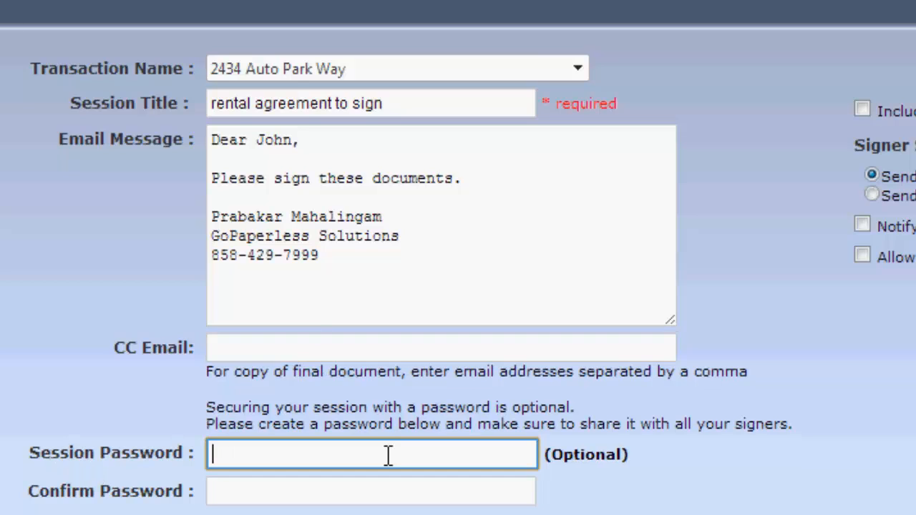
text(••••)
key(Tab)
text(••••)
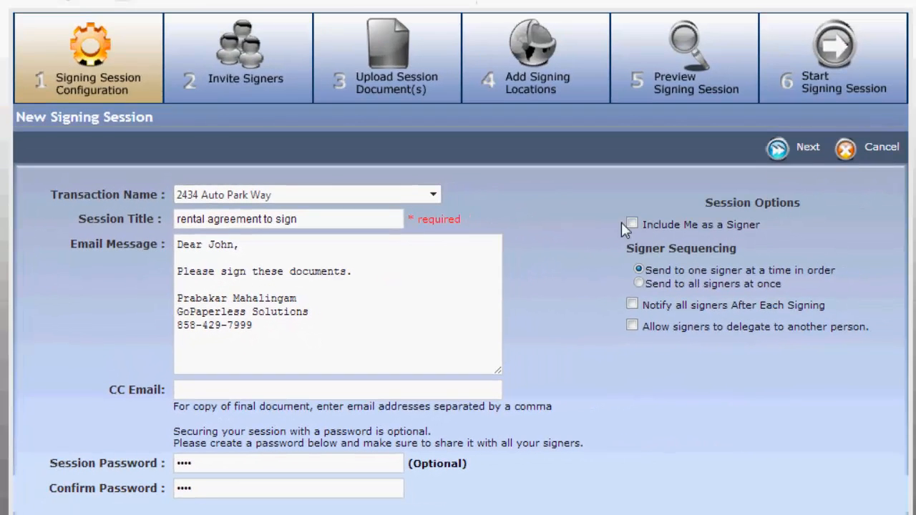
Include yourself as a signer, send to one signer at a time in order, and continue to inviting signers.
click(633, 223)
click(638, 270)
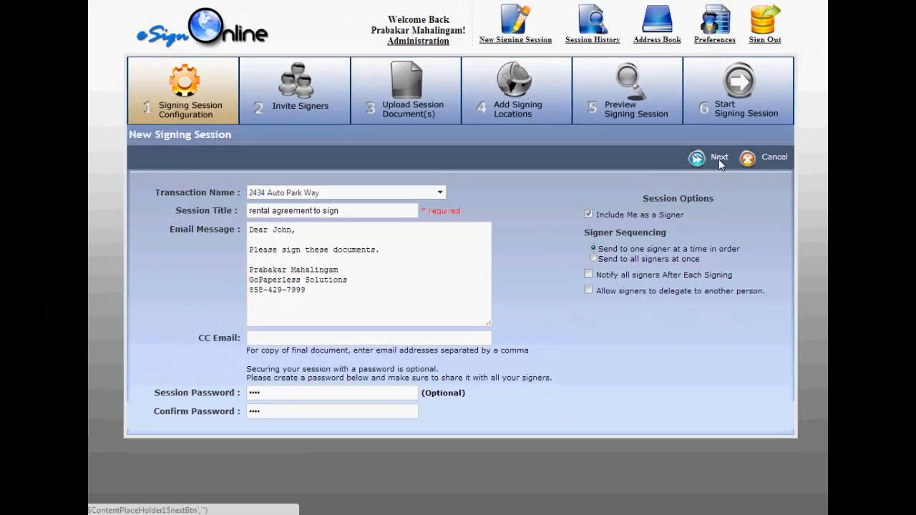
click(719, 158)
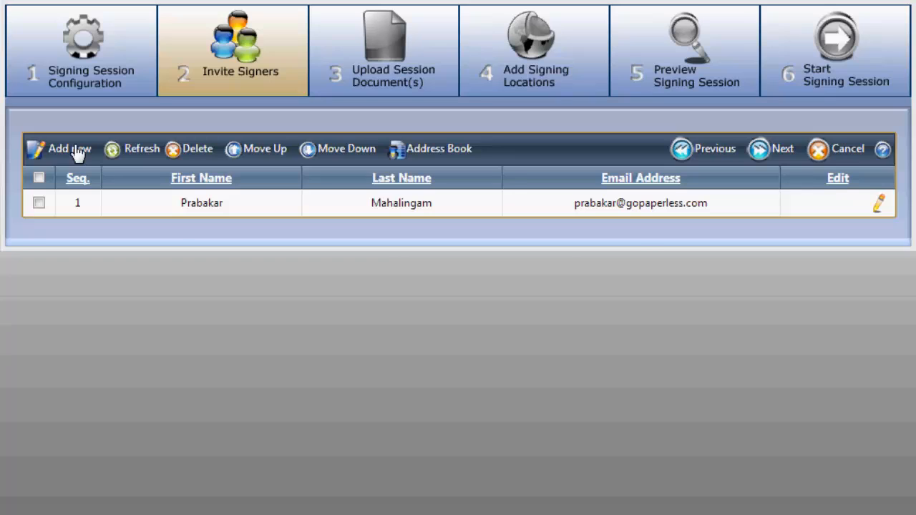
Add a new signer row and enter the signer's first and last name.
click(72, 153)
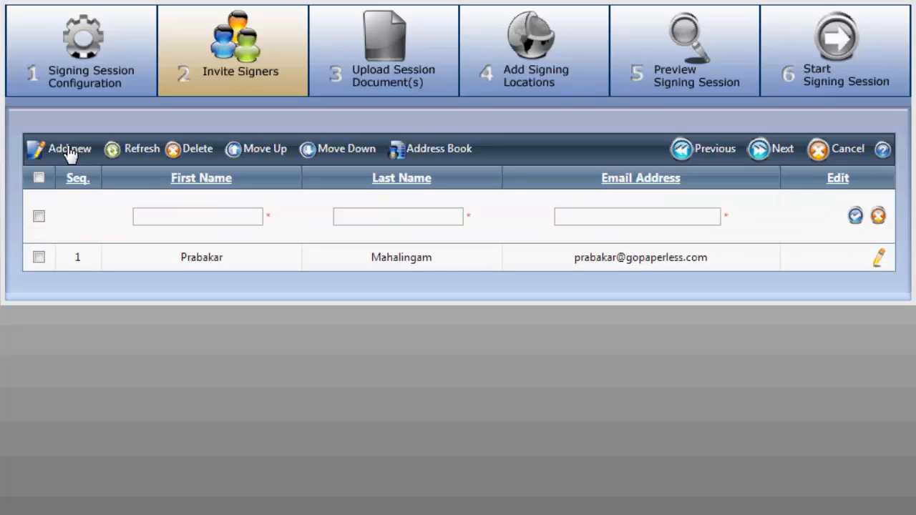
click(167, 216)
text(Jphn)
key(BackSpace)
key(BackSpace)
key(BackSpace)
text(ohn)
key(Tab)
text(Doe)
key(Tab)
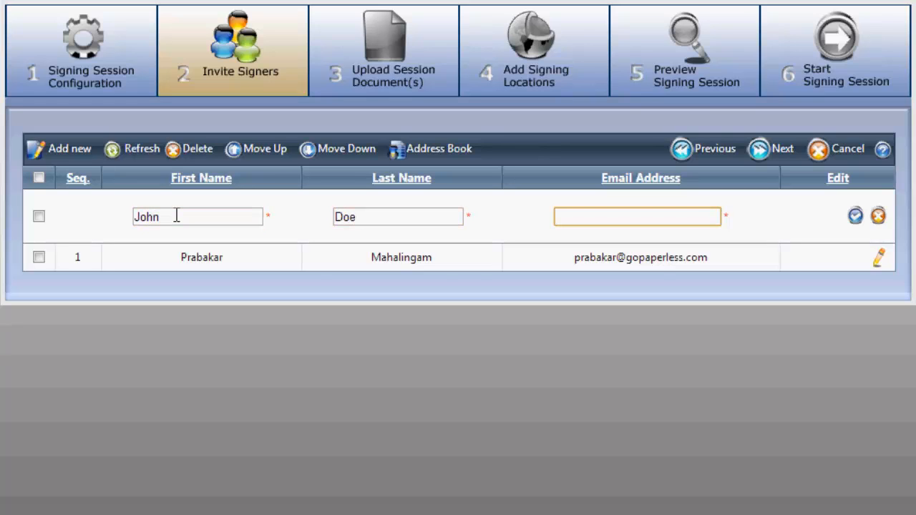
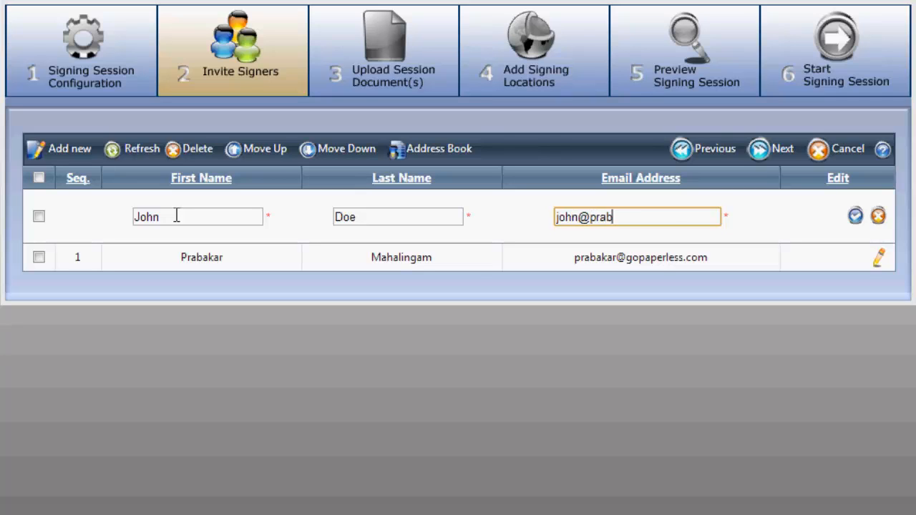
Enter the signer's e-mail address and save the new signer.
key(Tab)
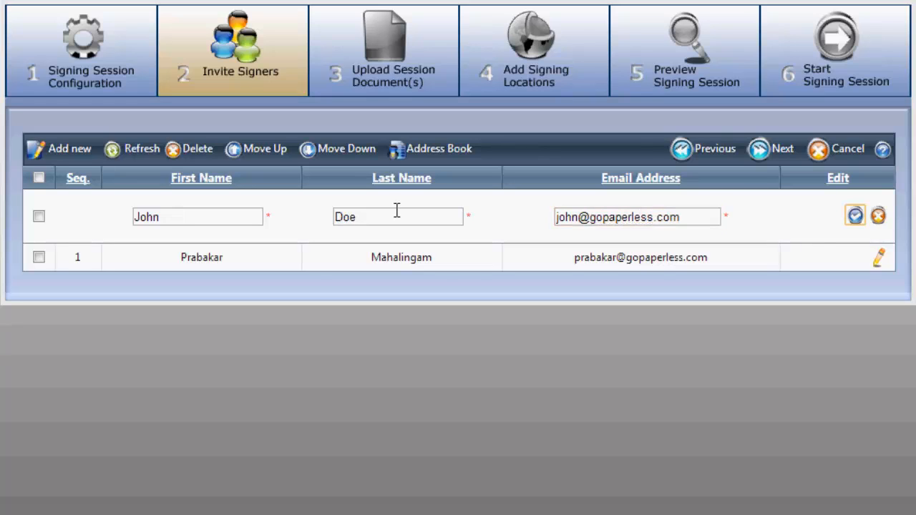
click(857, 218)
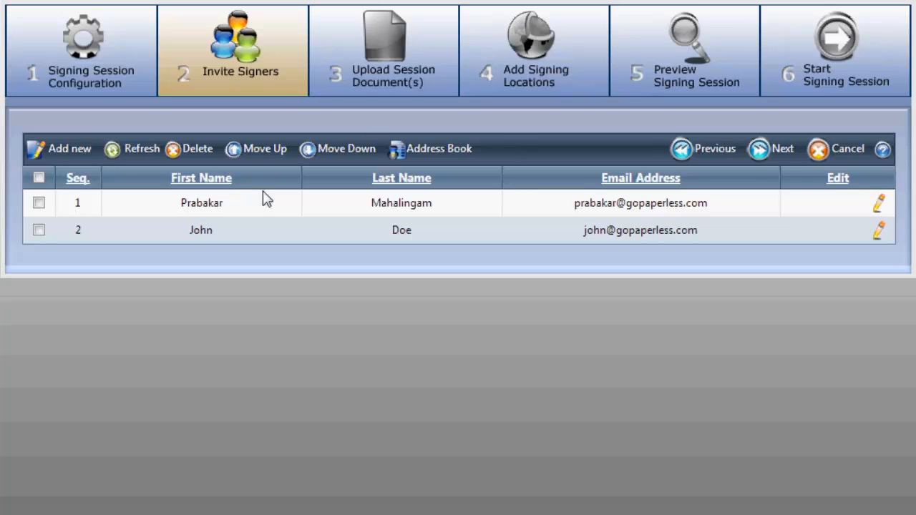
Delete the newly added second signer from the list.
click(235, 227)
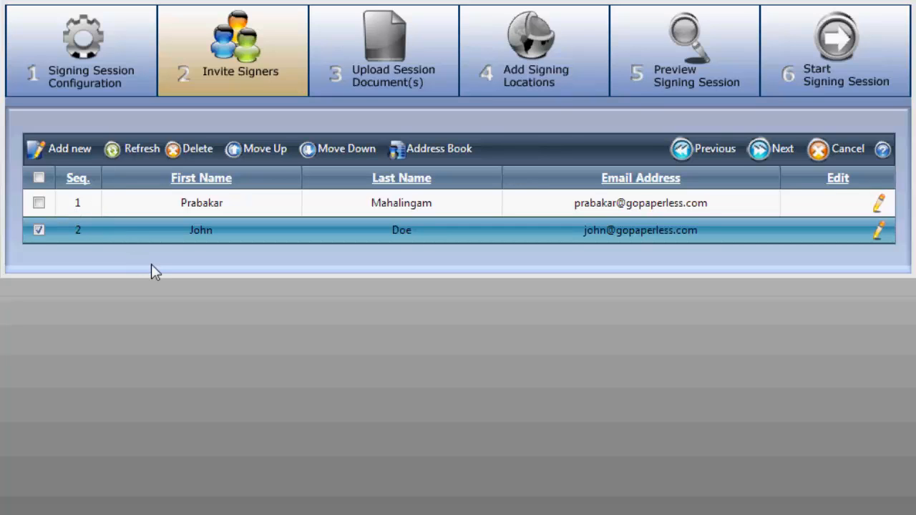
click(200, 154)
click(455, 274)
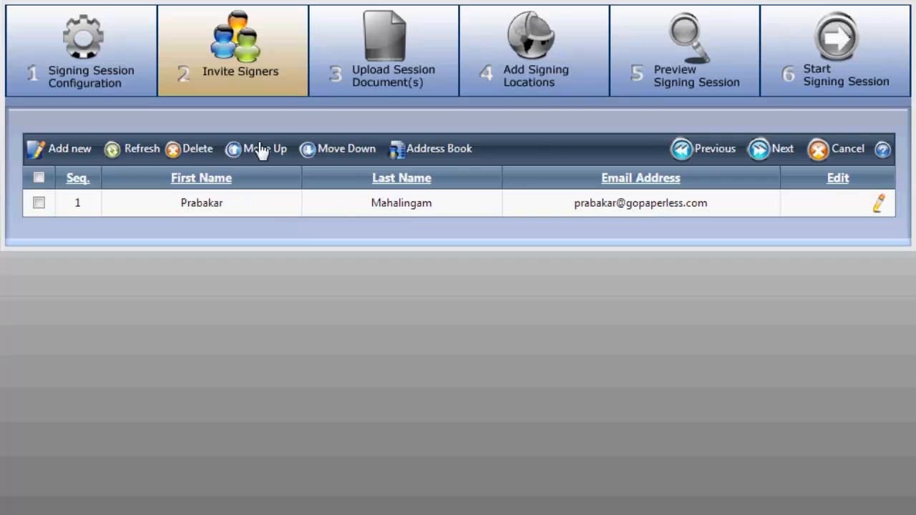
Add the same contact as a signer from the address book and continue to document upload.
click(445, 154)
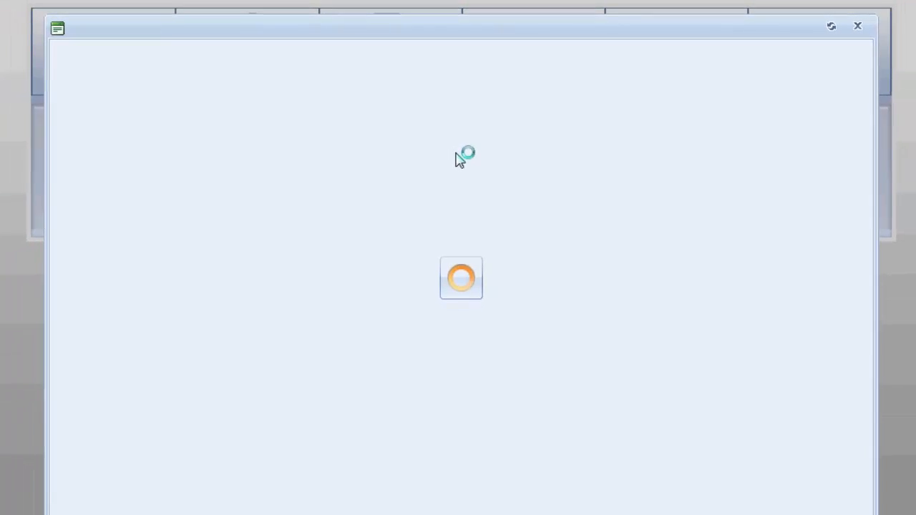
click(115, 199)
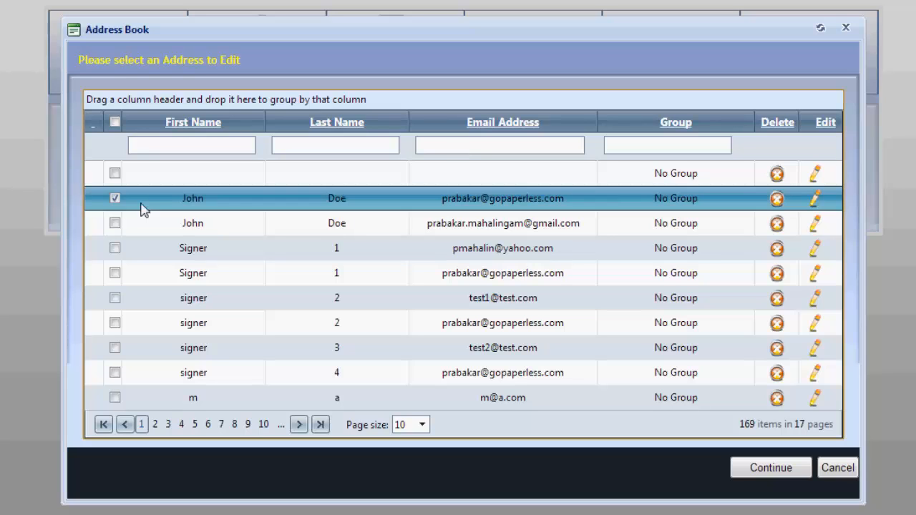
click(768, 469)
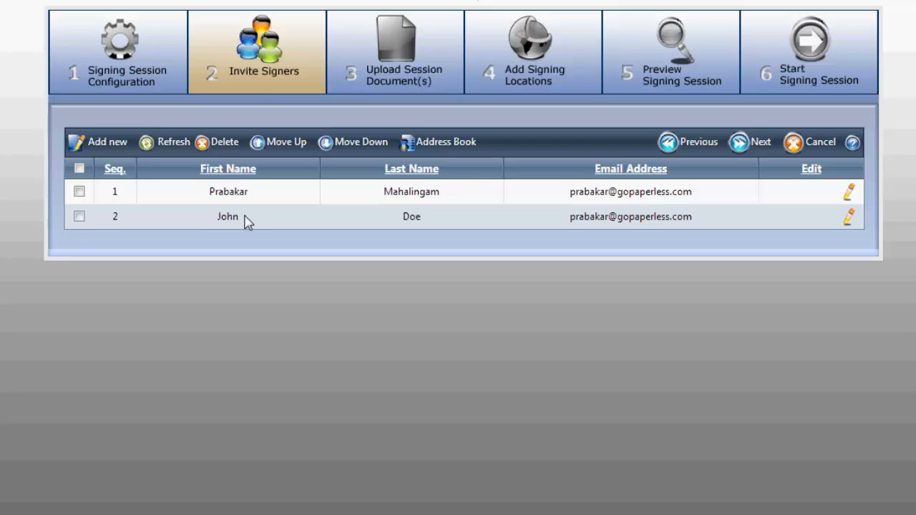
click(751, 142)
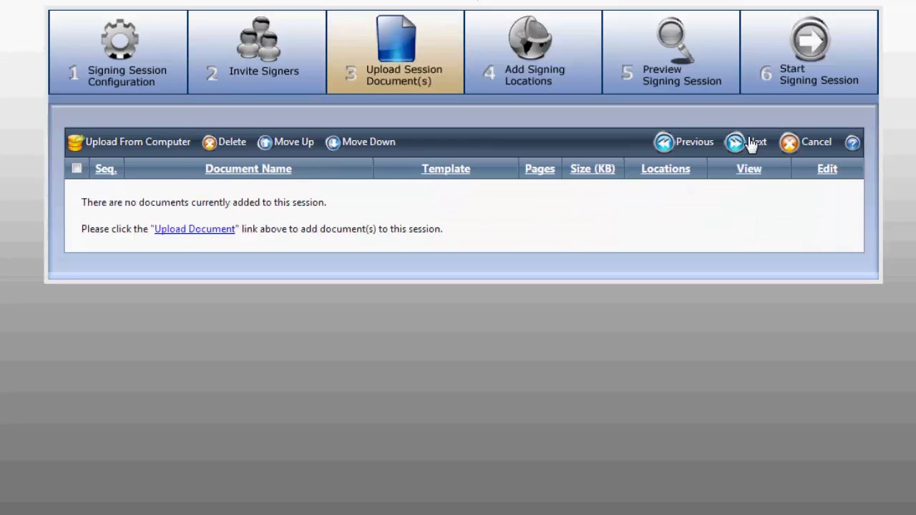
Upload Rental Agreement.pdf from the sample documents folder on the computer.
click(132, 143)
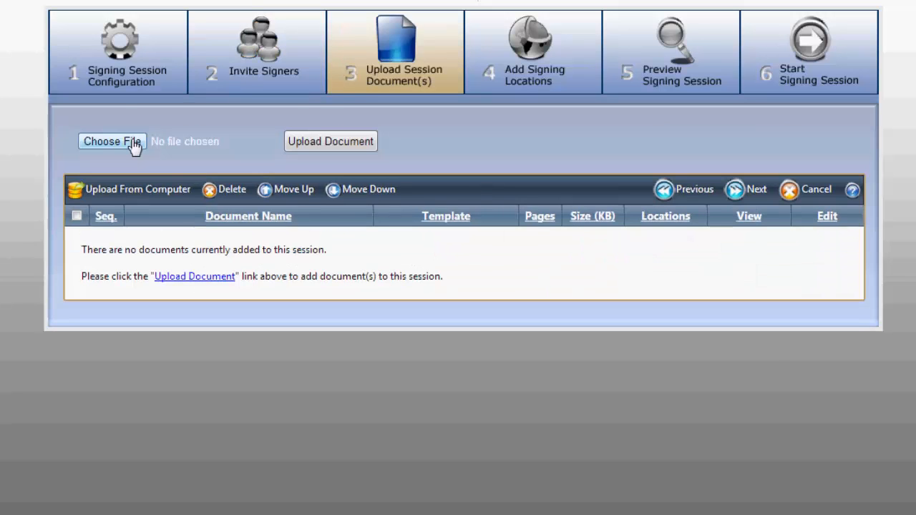
click(206, 150)
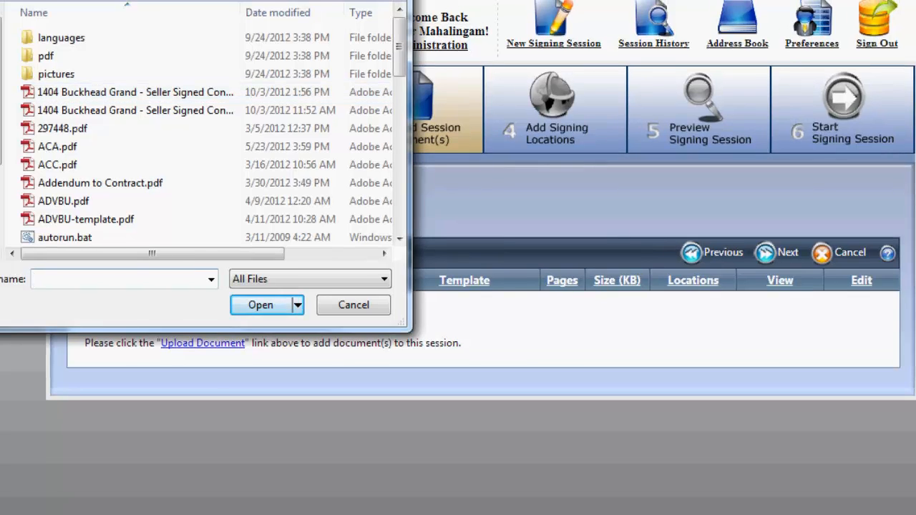
click(2, 45)
double_click(68, 185)
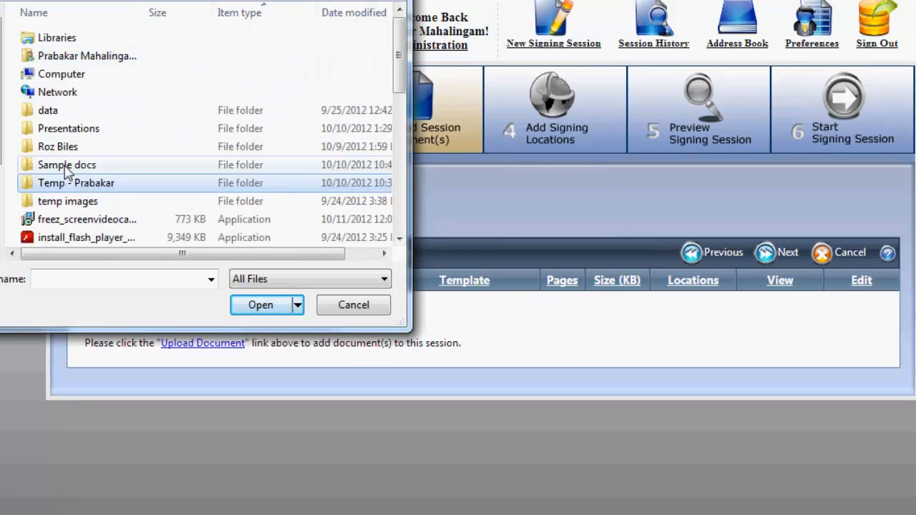
click(57, 131)
double_click(58, 134)
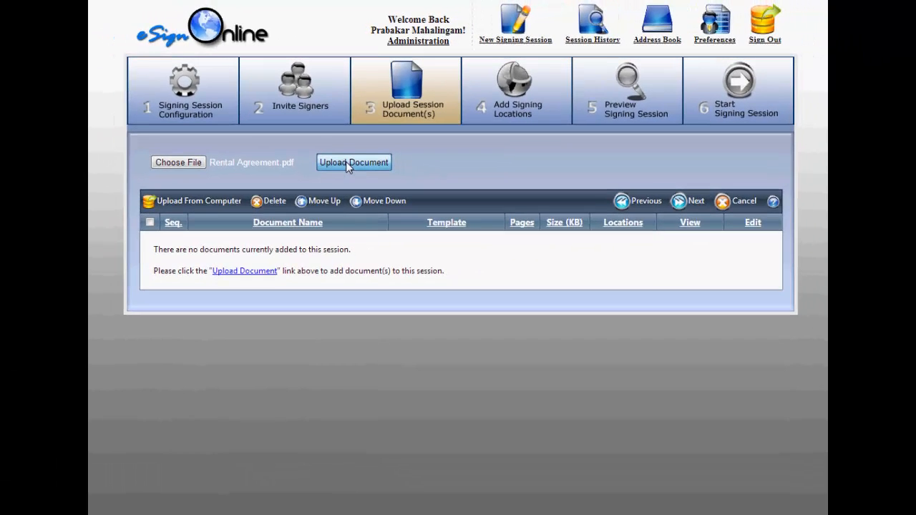
click(347, 162)
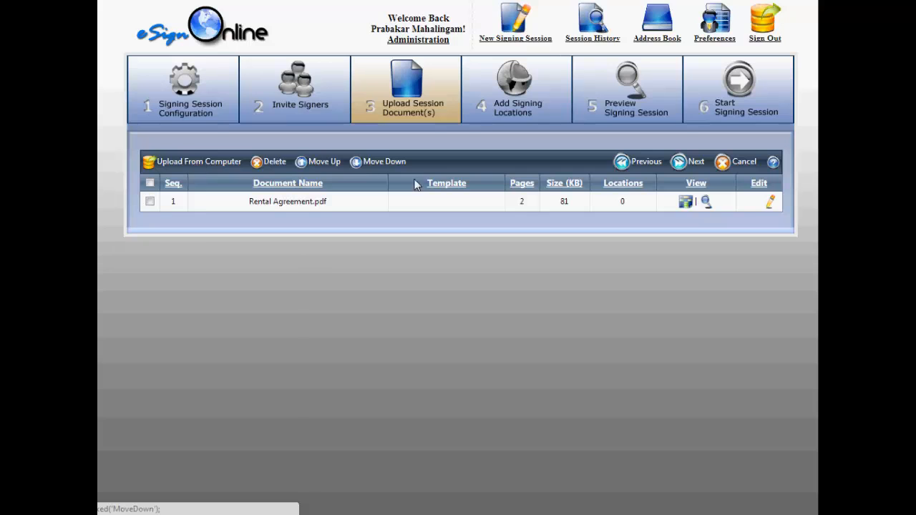
Rename the uploaded document by prefixing the signer's full name to Rental Agreement.pdf.
click(771, 204)
click(307, 201)
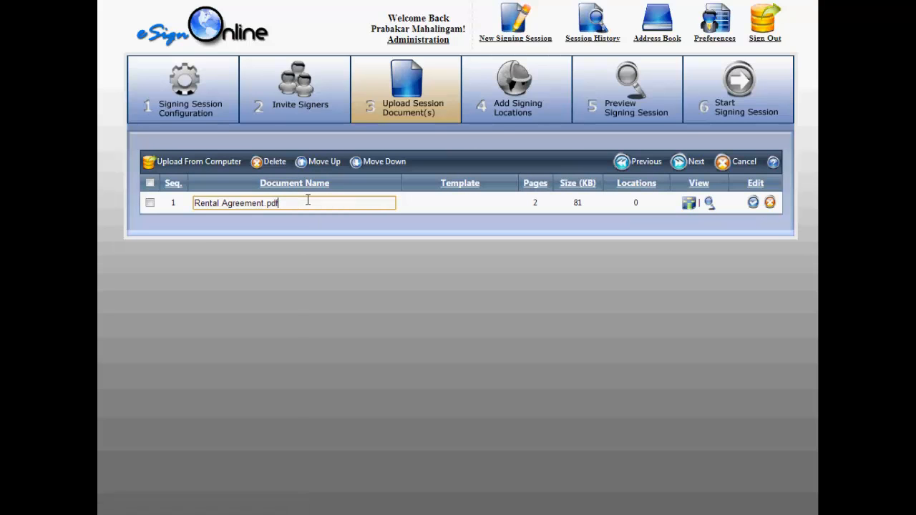
text(John f)
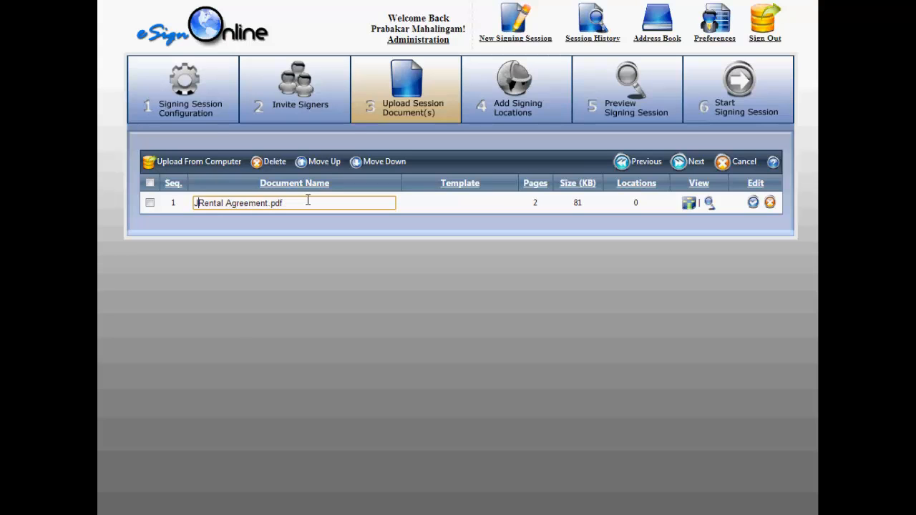
text(Doe)
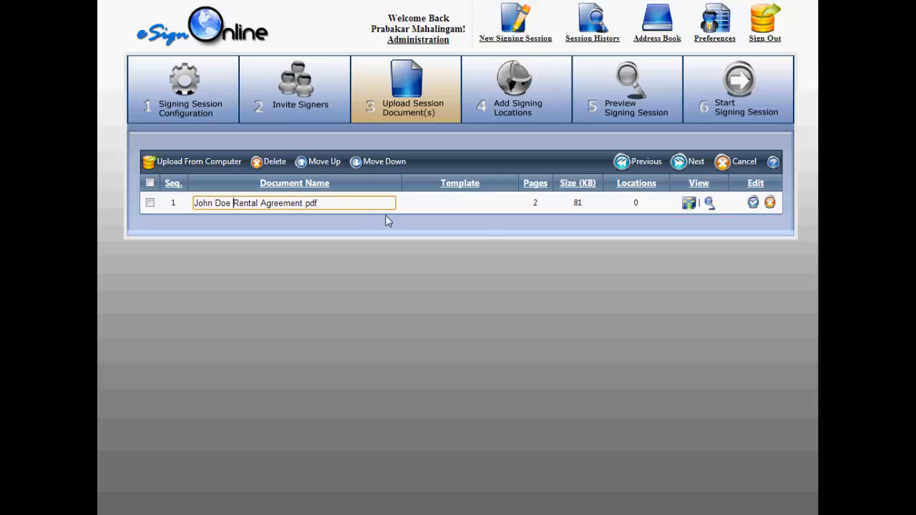
click(753, 203)
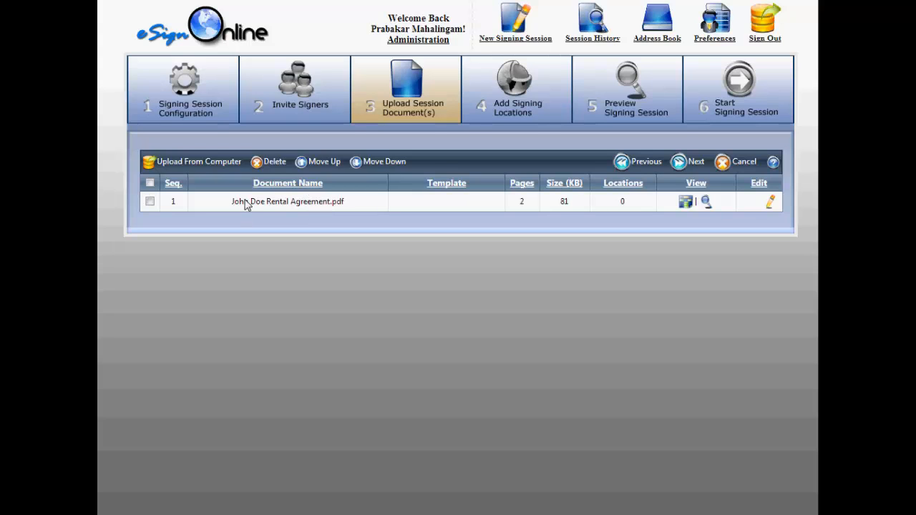
click(272, 203)
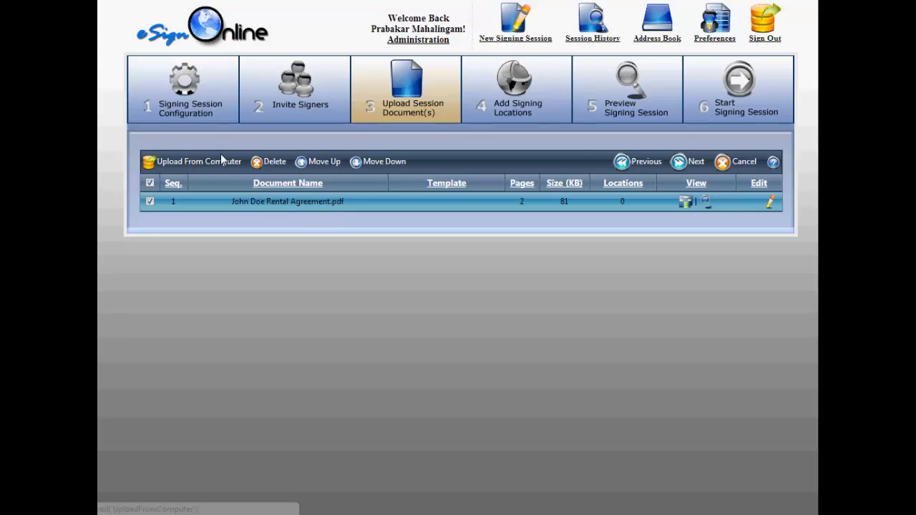
click(689, 165)
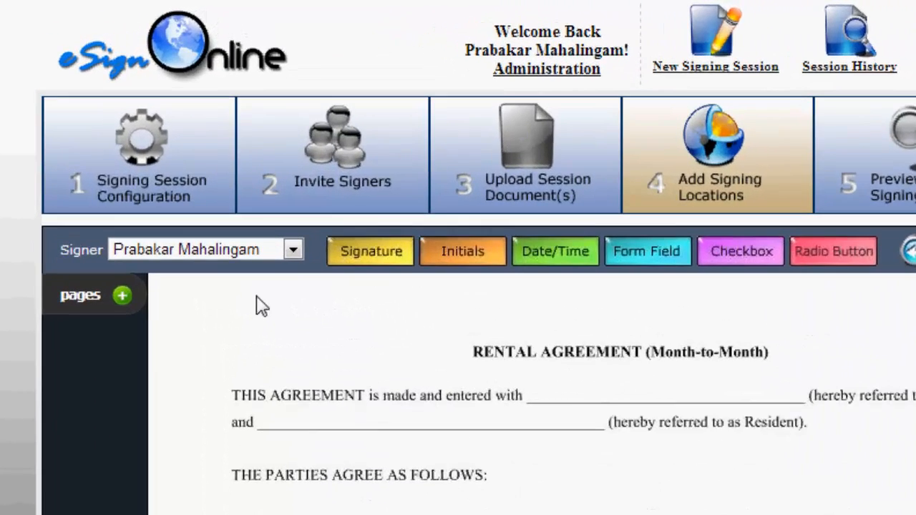
click(292, 250)
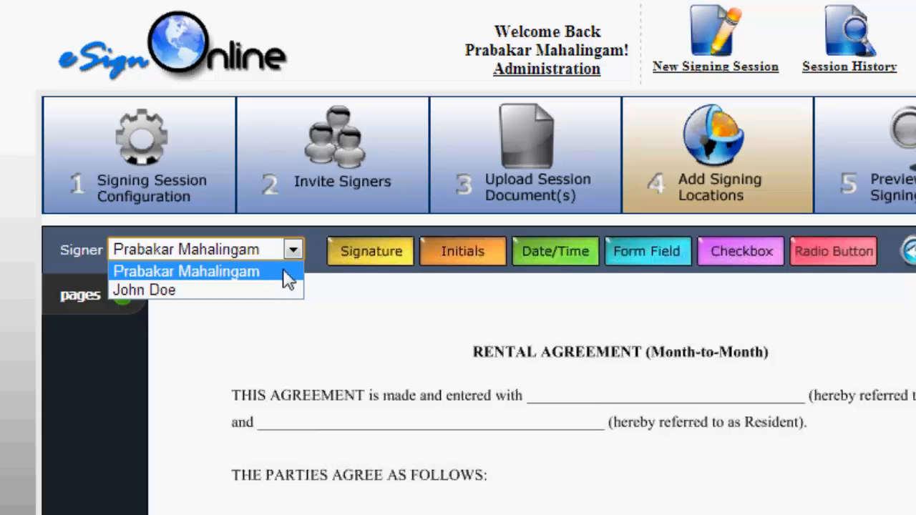
click(283, 279)
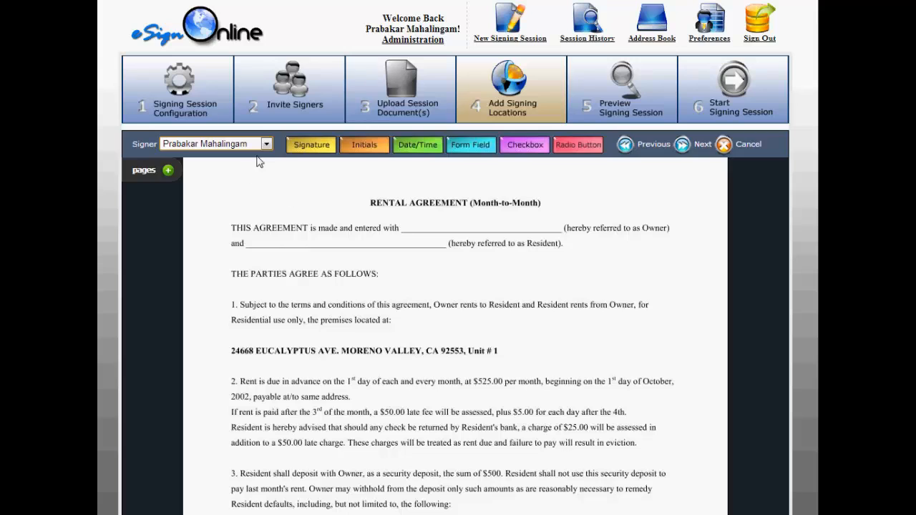
drag(470, 145, 419, 233)
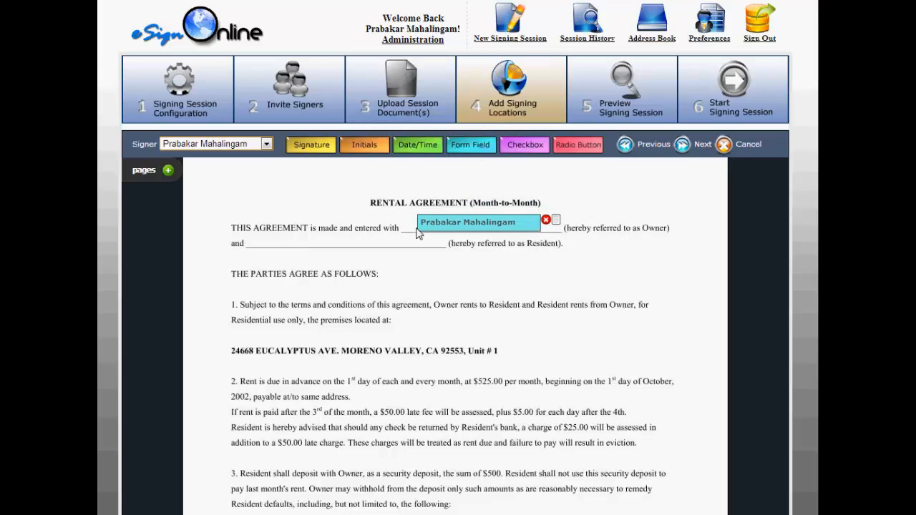
Switch the signer to John Doe and place a form field on the Resident blank.
click(267, 145)
click(234, 167)
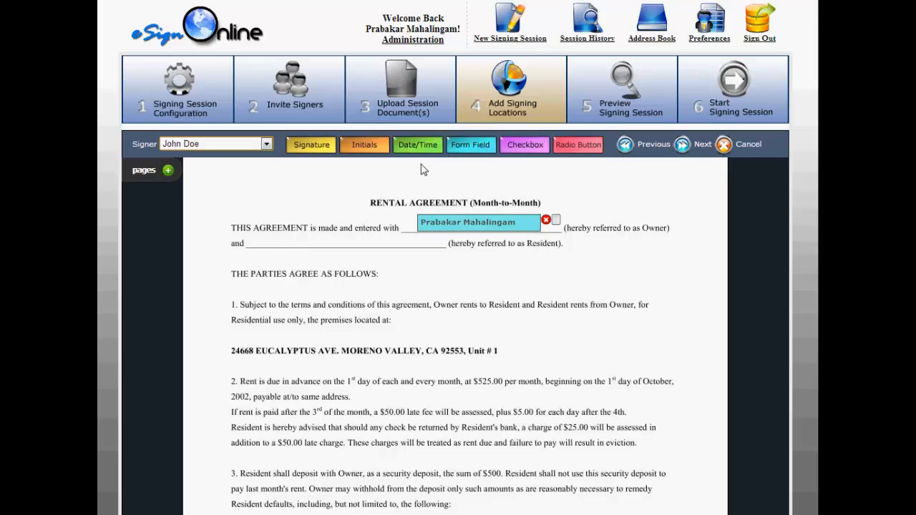
drag(484, 145, 255, 248)
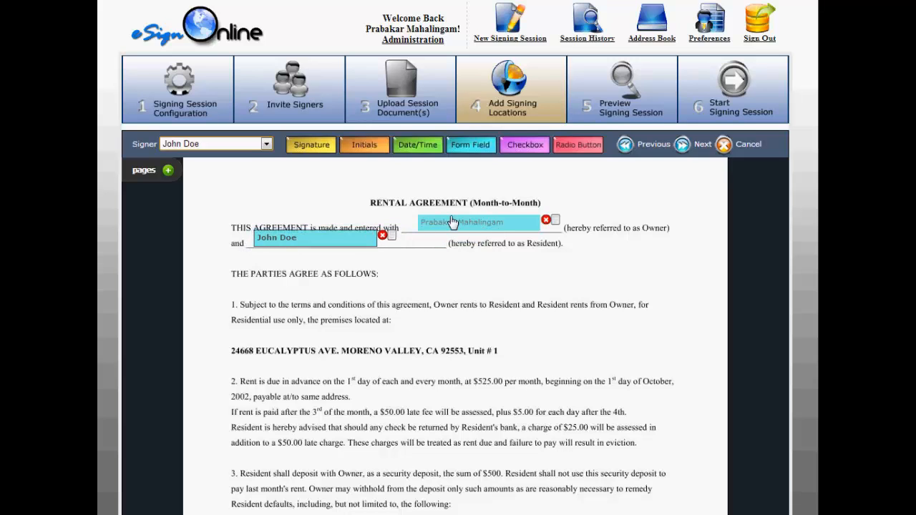
Add John Doe's initials and date fields on the Resident's Initials line at the bottom of page 1.
scroll(527, 320, down, 10)
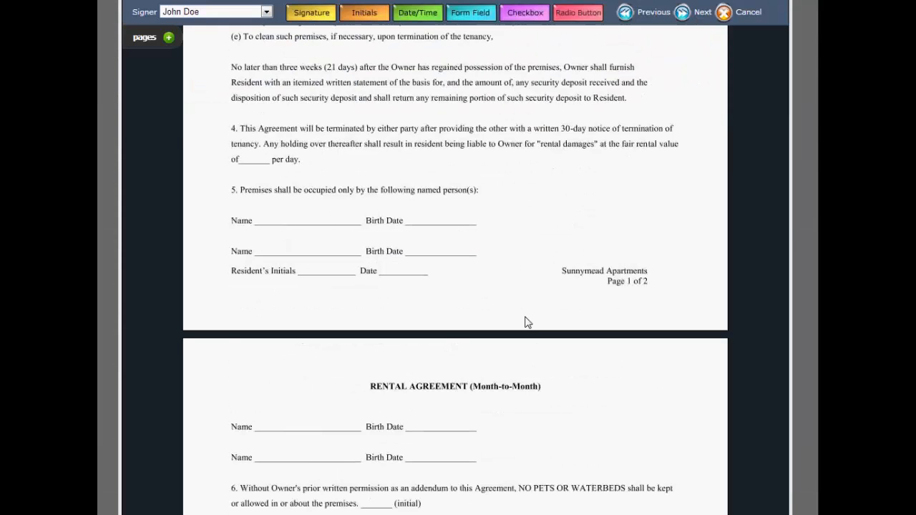
scroll(527, 322, down, 7)
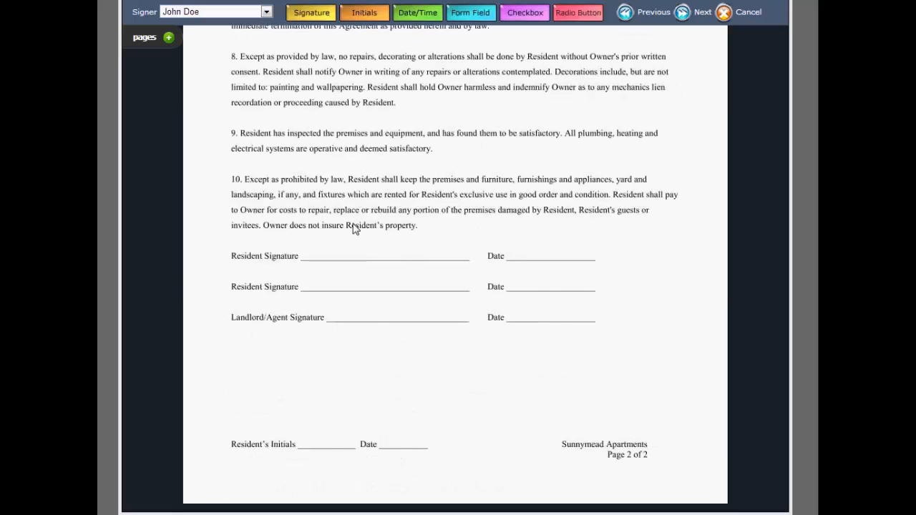
scroll(355, 234, up, 6)
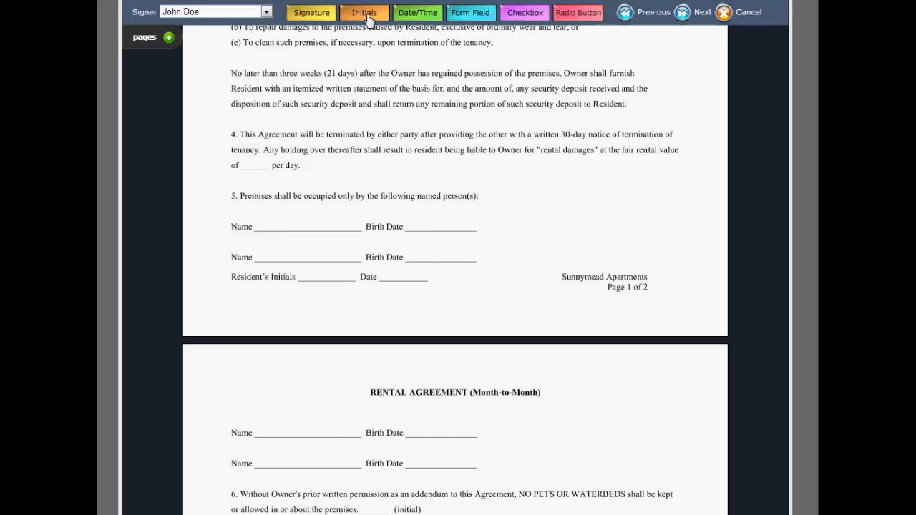
drag(369, 18, 304, 350)
drag(433, 15, 378, 364)
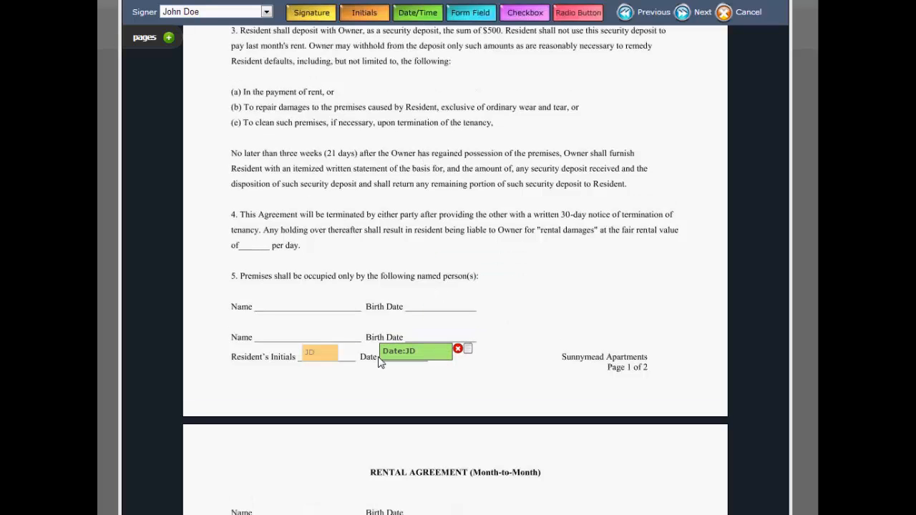
Add John Doe's signature and date fields on the first Resident Signature line on page 2.
scroll(358, 243, down, 10)
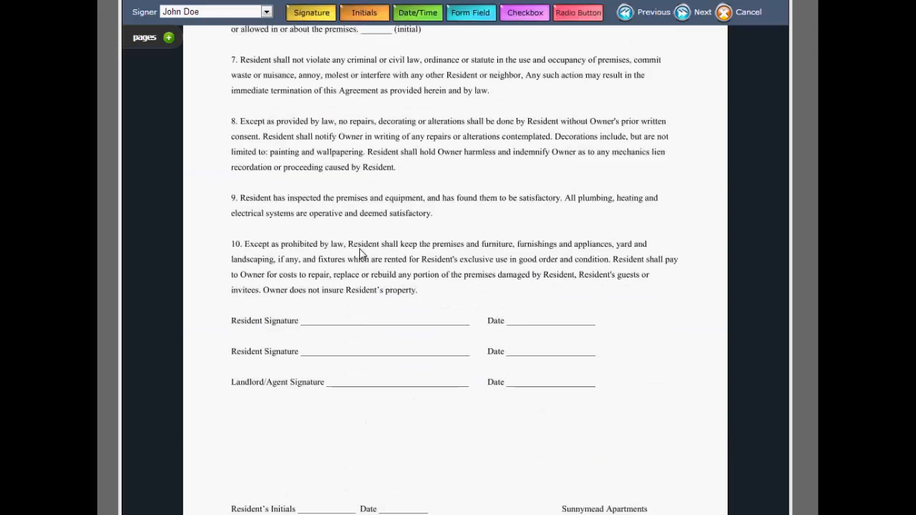
mouse_move(315, 14)
mouse_down()
mouse_move(335, 16)
mouse_move(341, 241)
mouse_move(314, 324)
mouse_up()
drag(420, 20, 520, 324)
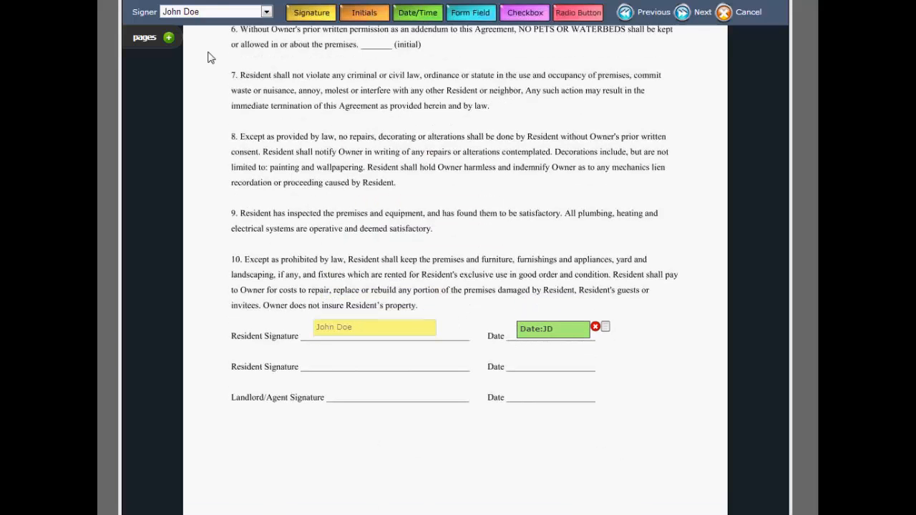
click(210, 12)
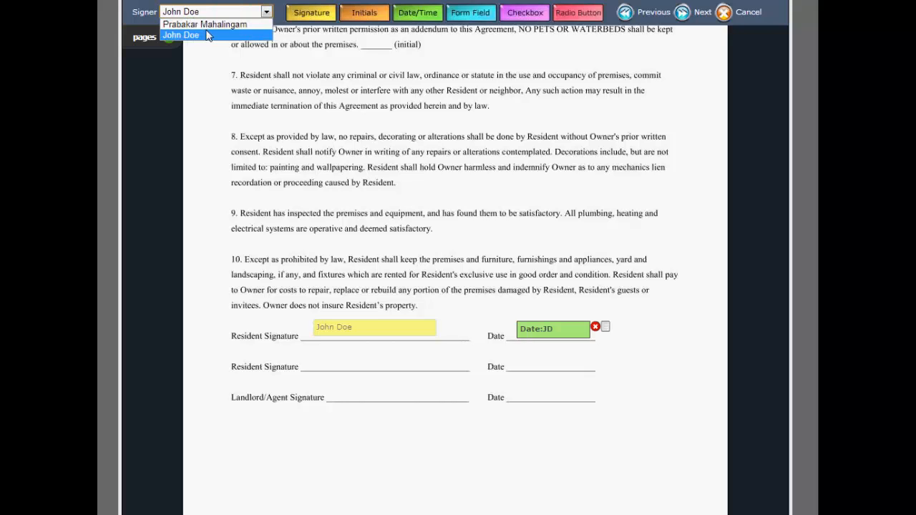
click(210, 25)
mouse_move(324, 15)
mouse_down()
mouse_move(310, 20)
mouse_move(351, 454)
mouse_move(317, 450)
mouse_move(327, 321)
mouse_up()
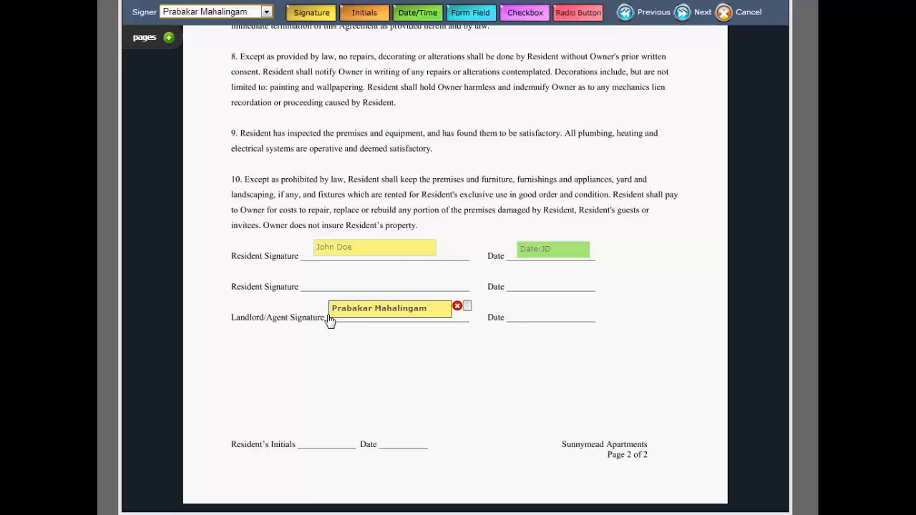
mouse_move(421, 13)
mouse_down()
mouse_move(509, 352)
mouse_move(518, 336)
mouse_up()
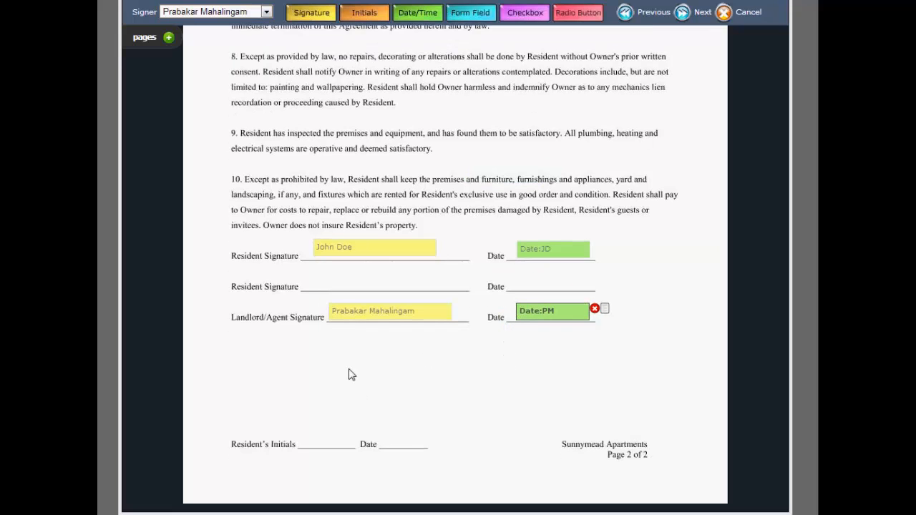
Switch the signer to John Doe and add initials and date fields on the Resident's Initials line of page 2.
click(266, 12)
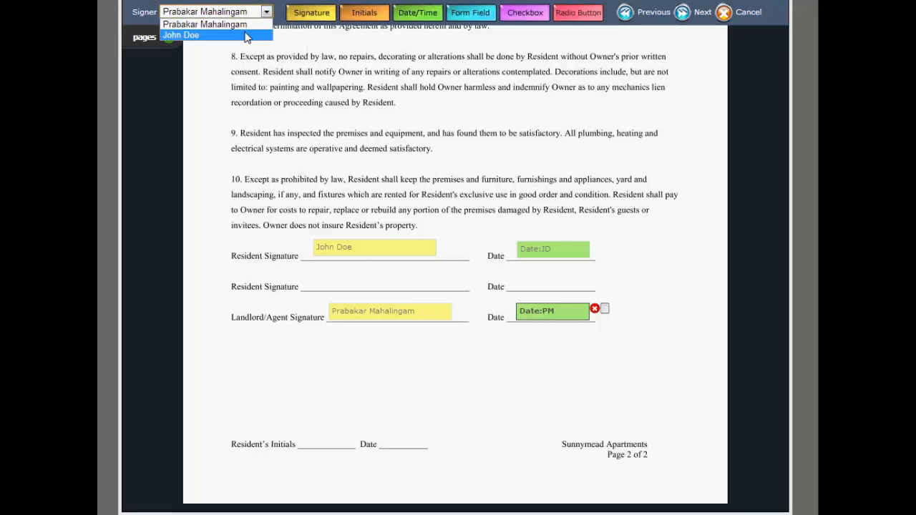
click(247, 35)
drag(363, 18, 304, 447)
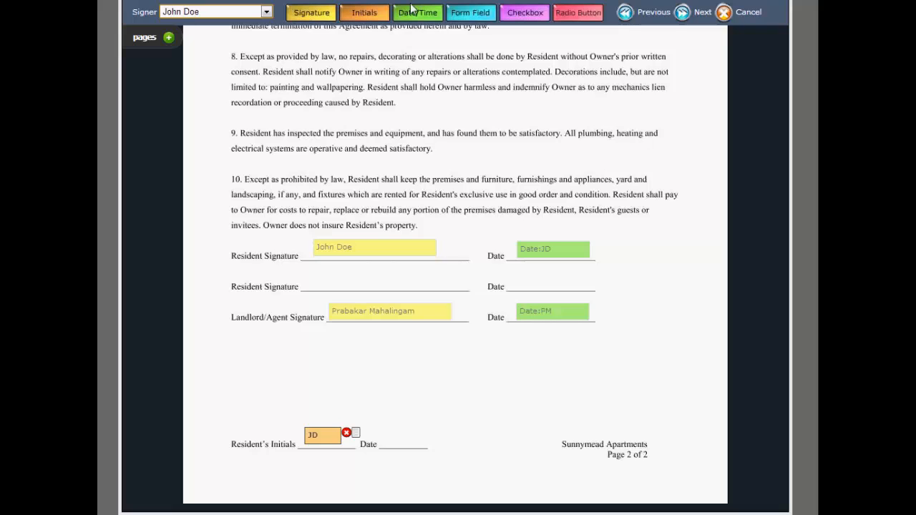
drag(413, 13, 380, 444)
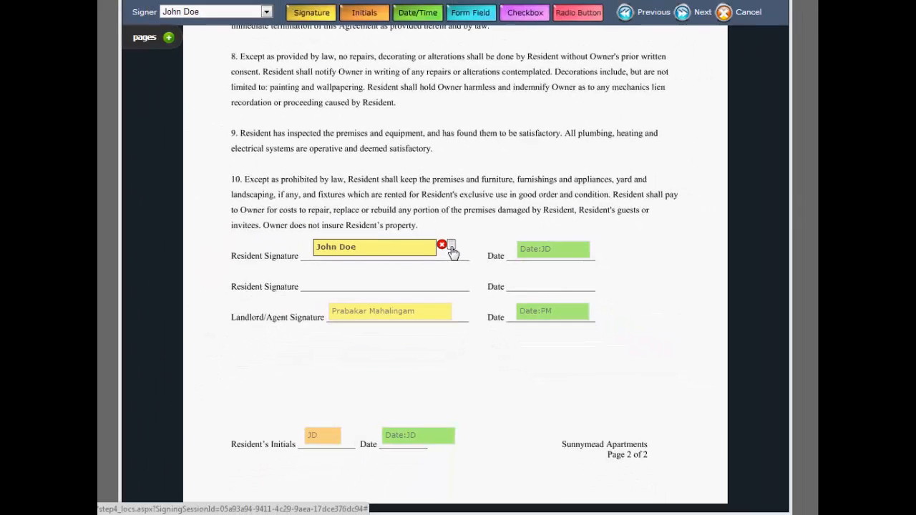
Set John Doe's resident signature field to Required and save its settings.
click(452, 252)
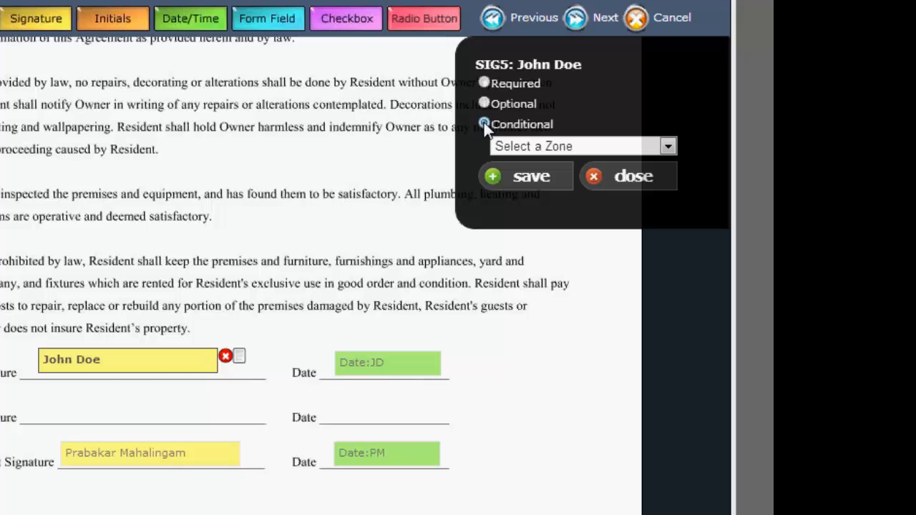
click(484, 83)
click(538, 177)
Open the landlord's date field settings, set Date Format to Date Only with Required, and save.
click(161, 460)
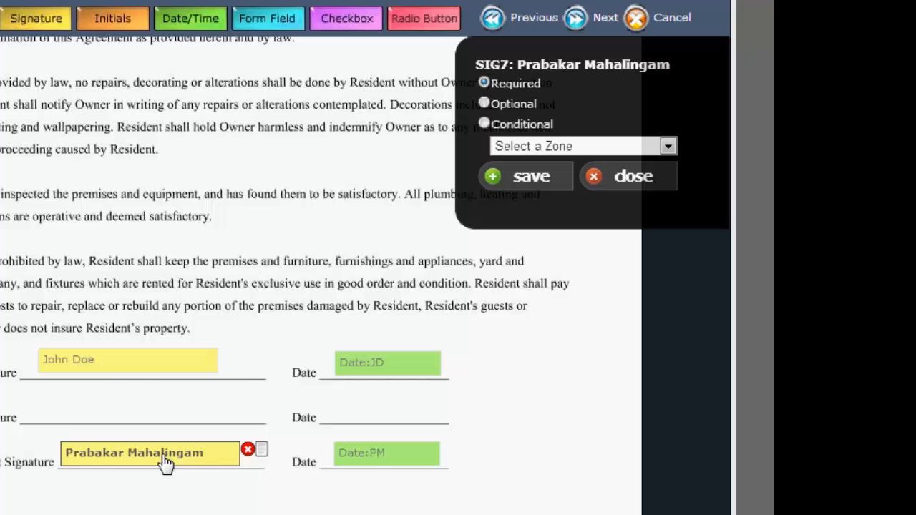
click(372, 463)
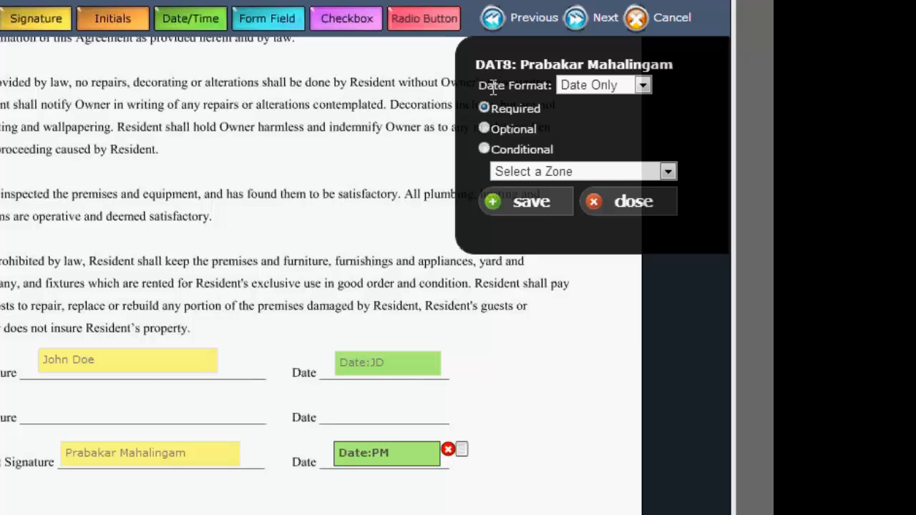
click(597, 84)
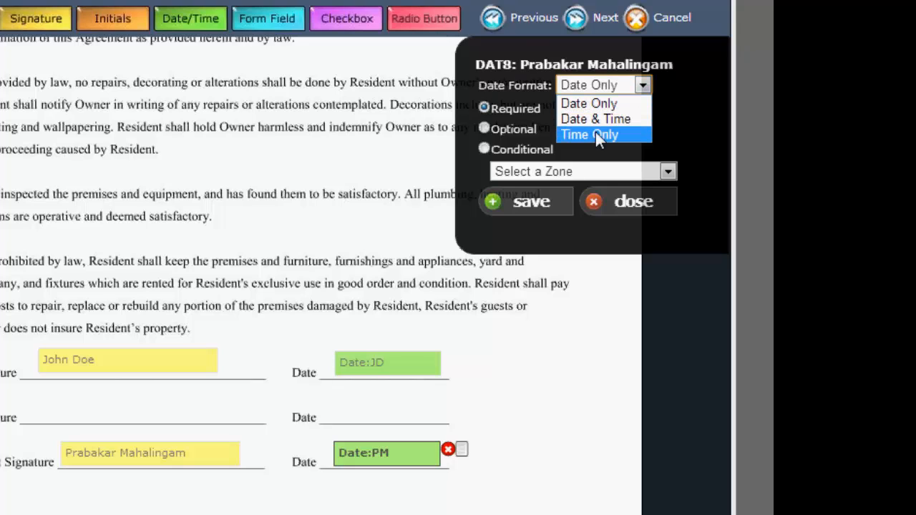
click(580, 105)
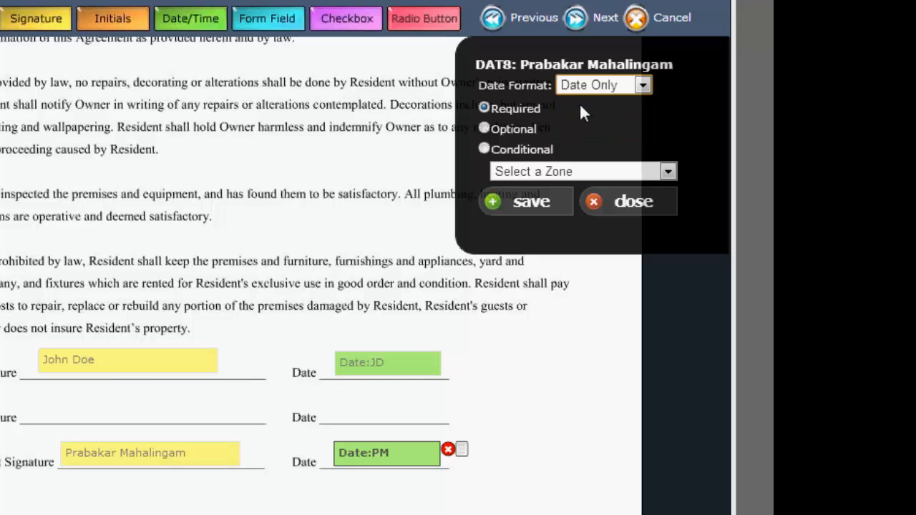
click(529, 205)
scroll(554, 468, up, 5)
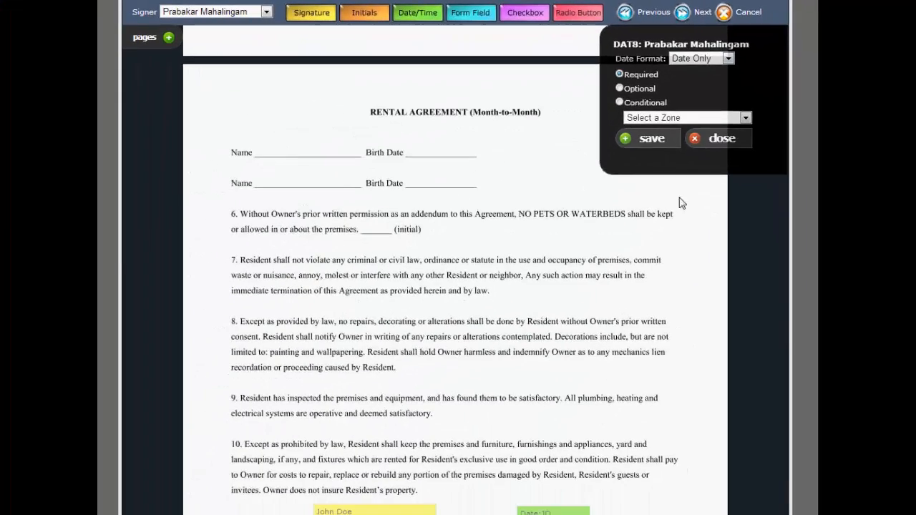
click(718, 138)
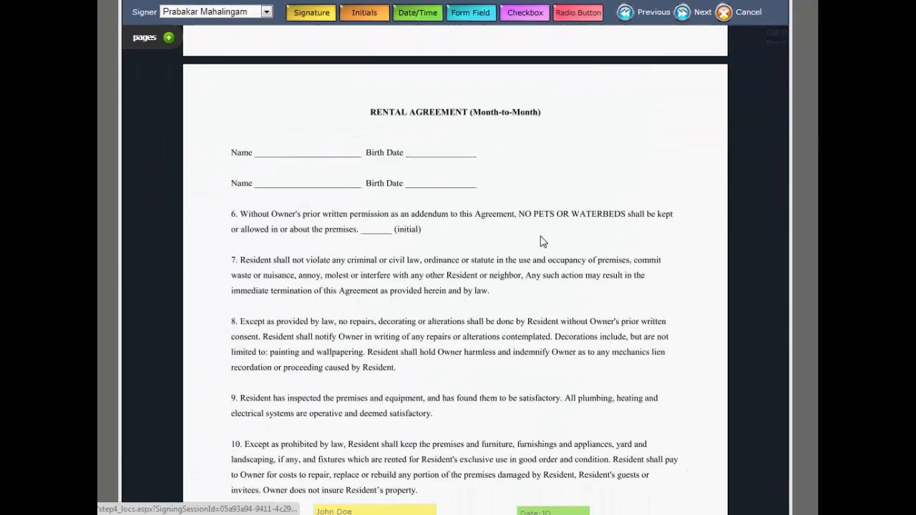
Review the placed signing fields across both pages of the document, including via the pages panel.
scroll(542, 241, up, 7)
scroll(540, 242, up, 5)
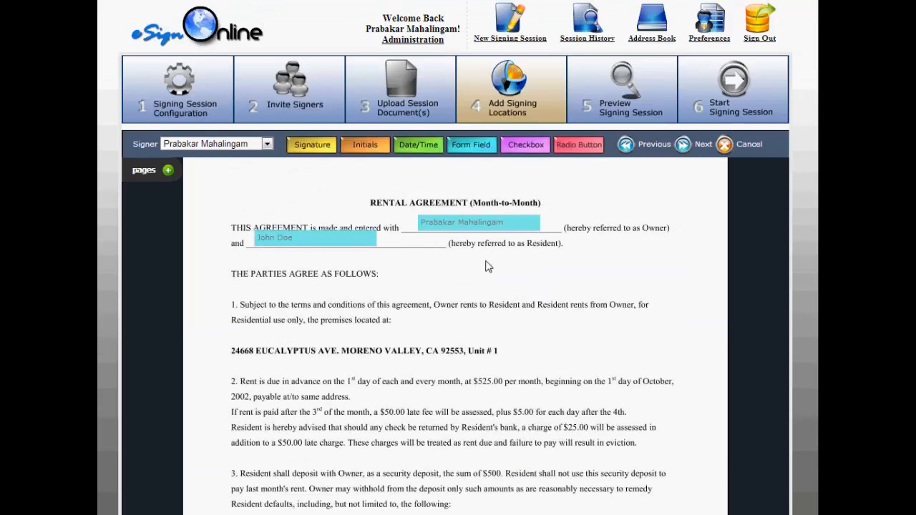
scroll(488, 263, down, 3)
scroll(486, 263, down, 10)
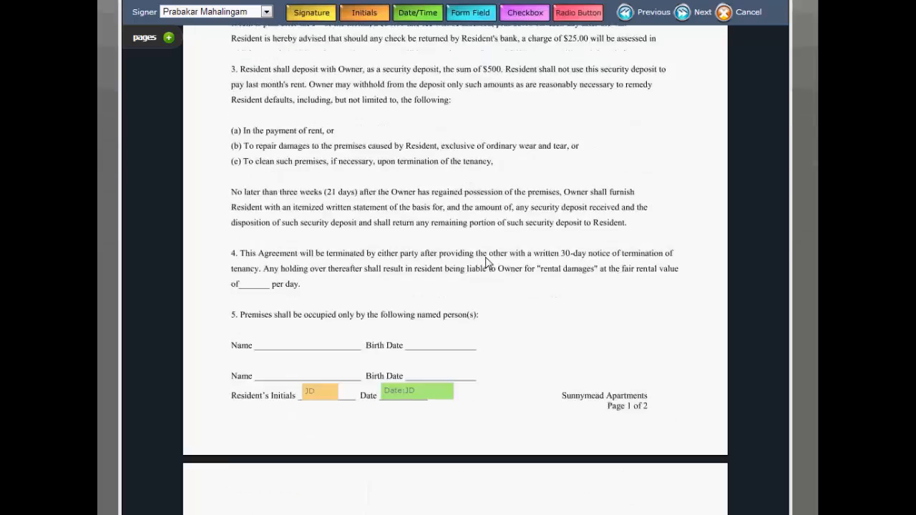
scroll(486, 264, down, 5)
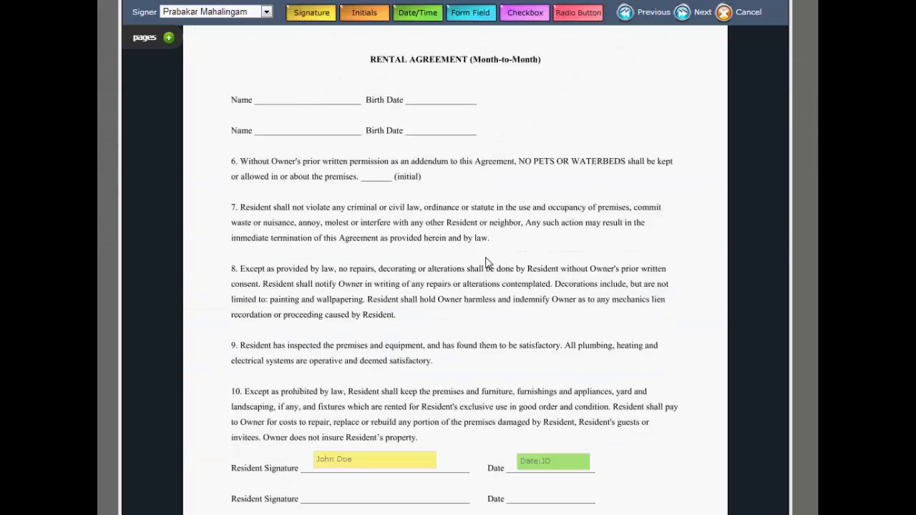
scroll(486, 263, down, 3)
scroll(486, 262, up, 20)
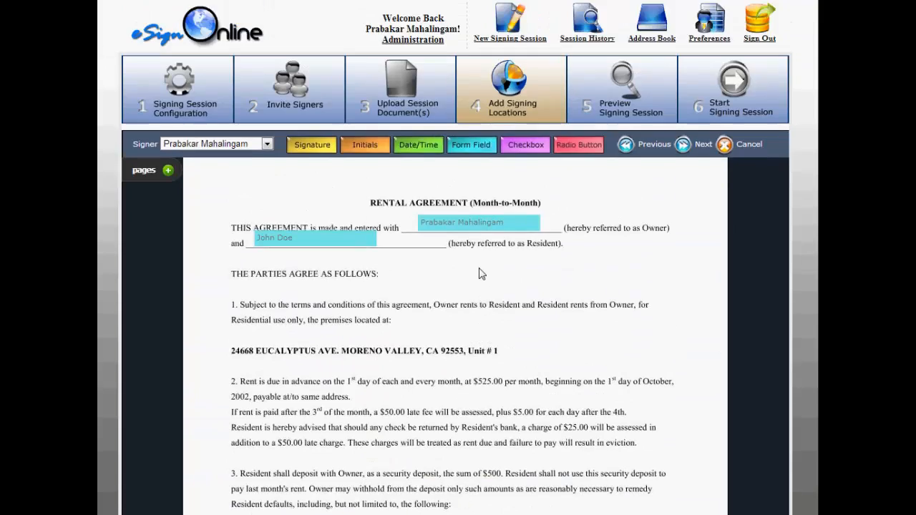
click(167, 171)
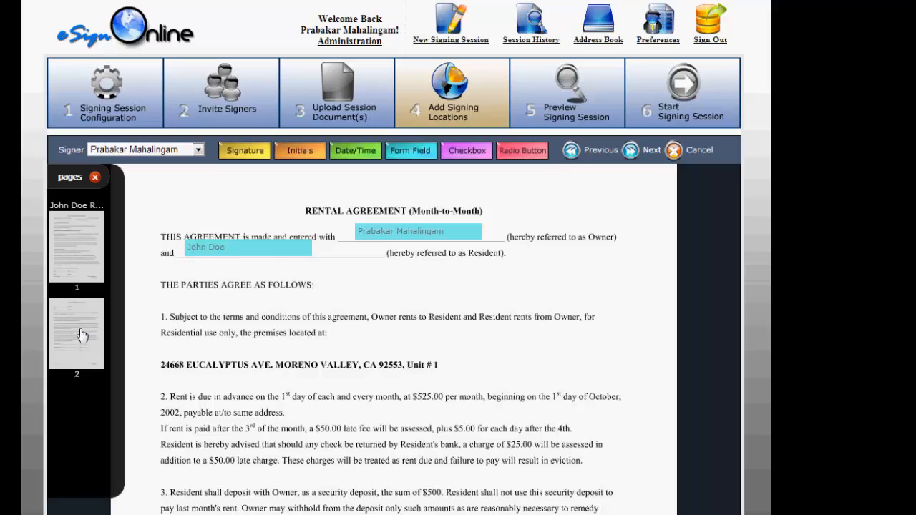
click(81, 335)
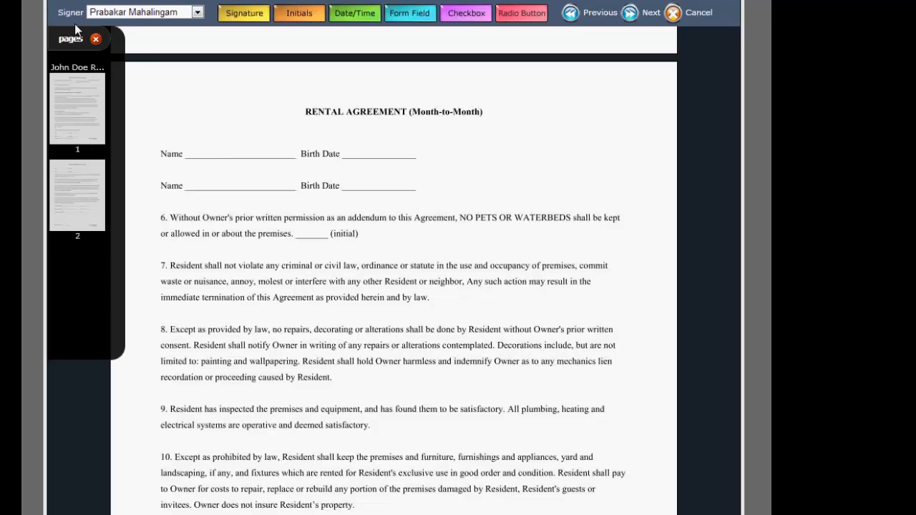
click(96, 41)
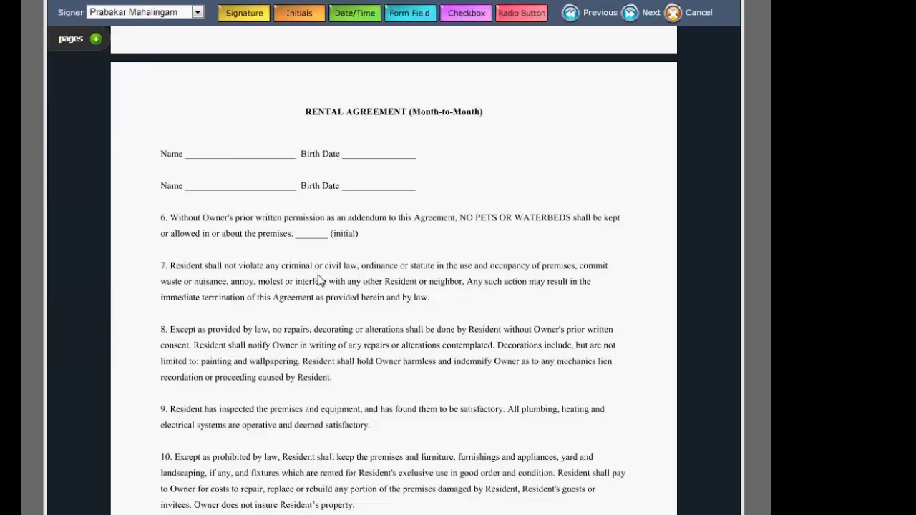
Proceed to the Preview Signing Session step.
scroll(319, 284, up, 7)
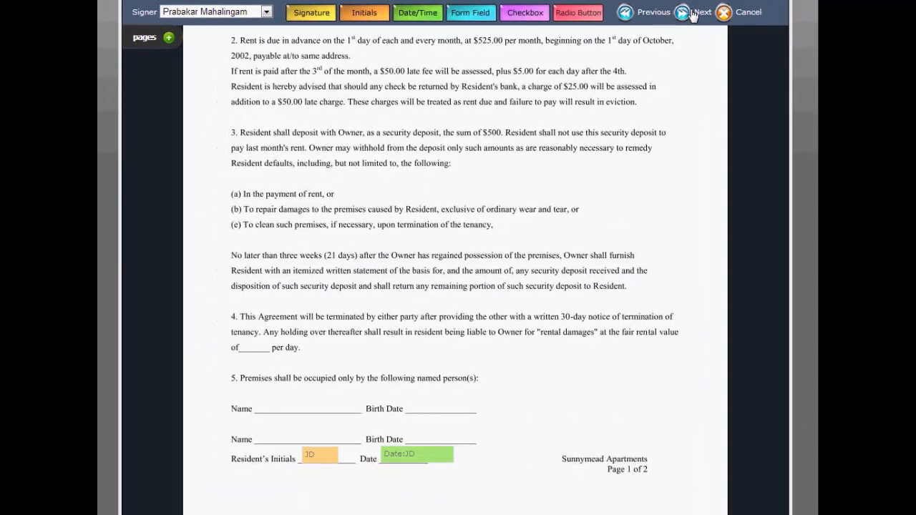
click(693, 12)
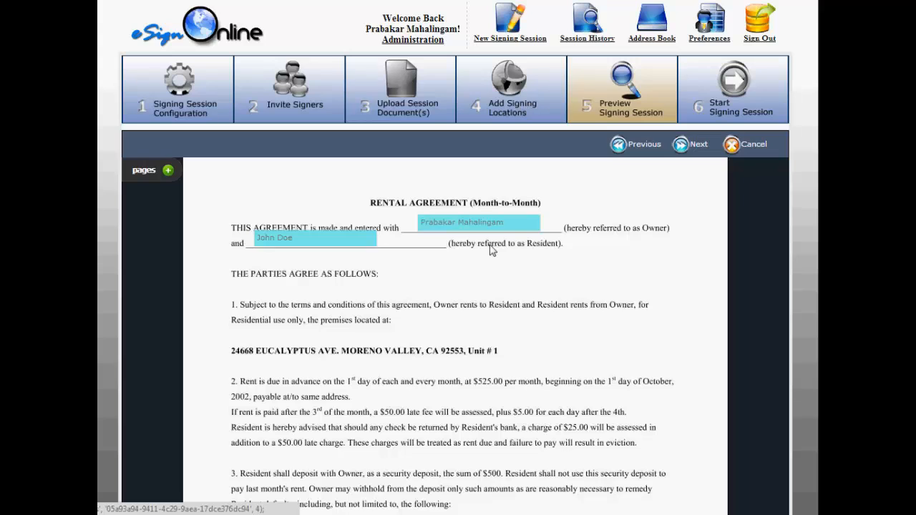
Go back to the Add Signing Locations step to recheck the placed fields, and return to the preview.
click(499, 115)
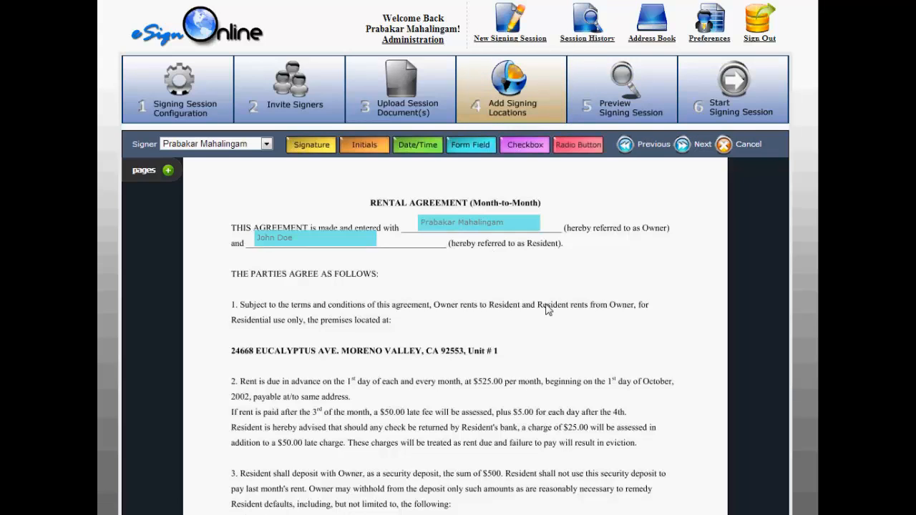
scroll(547, 310, down, 6)
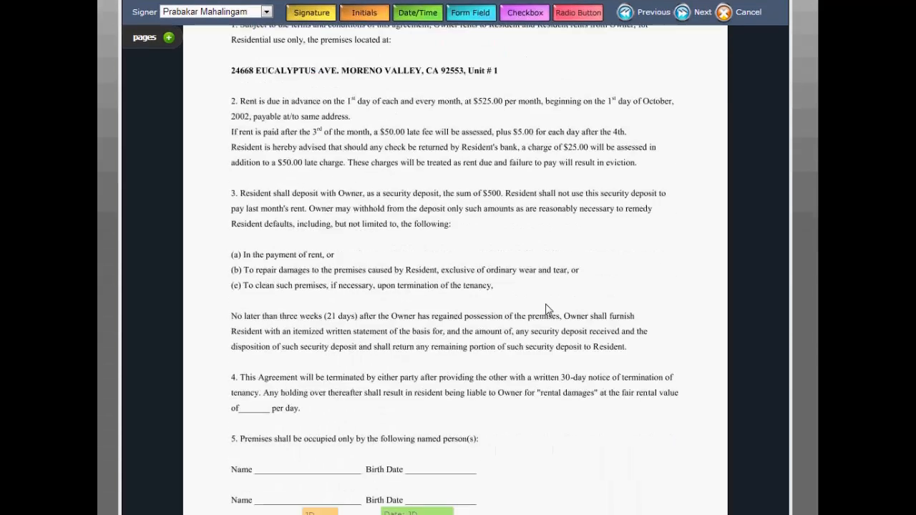
scroll(548, 309, down, 10)
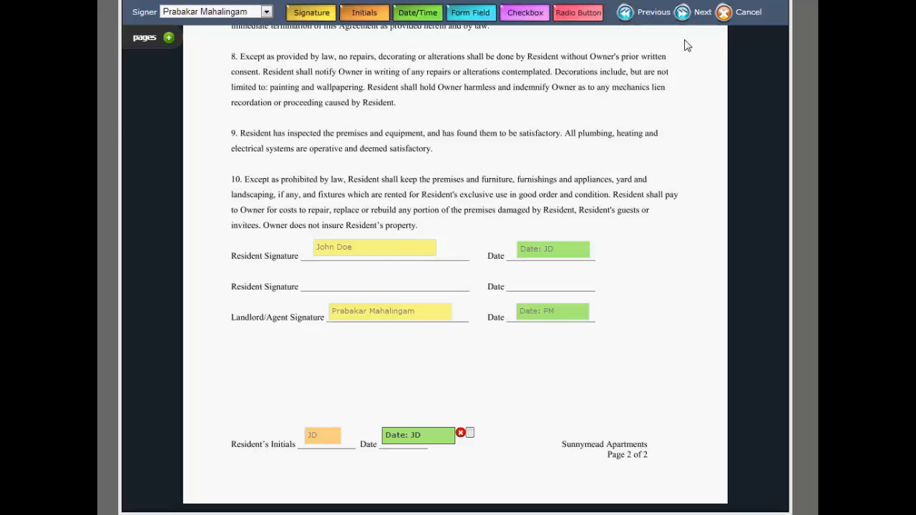
click(684, 13)
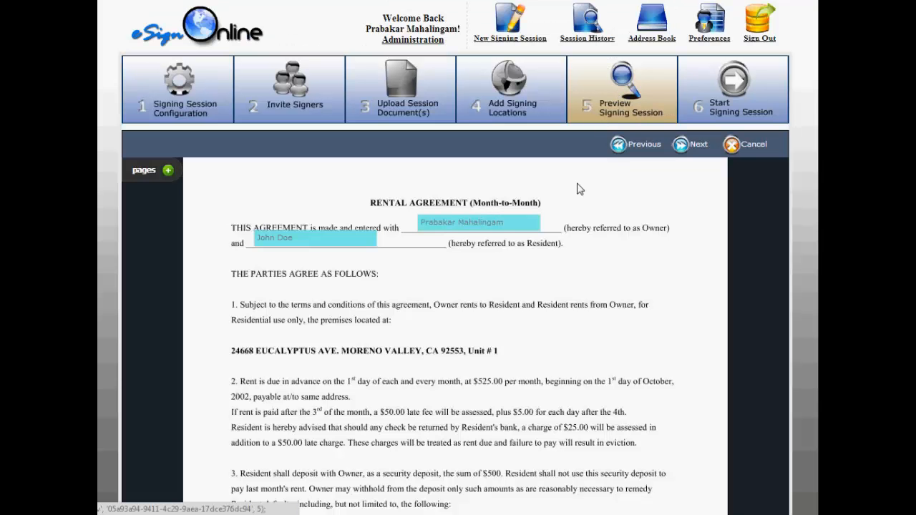
Review the signing session preview across both pages and advance to the Start Signing Session step.
scroll(410, 244, down, 1)
scroll(409, 244, down, 10)
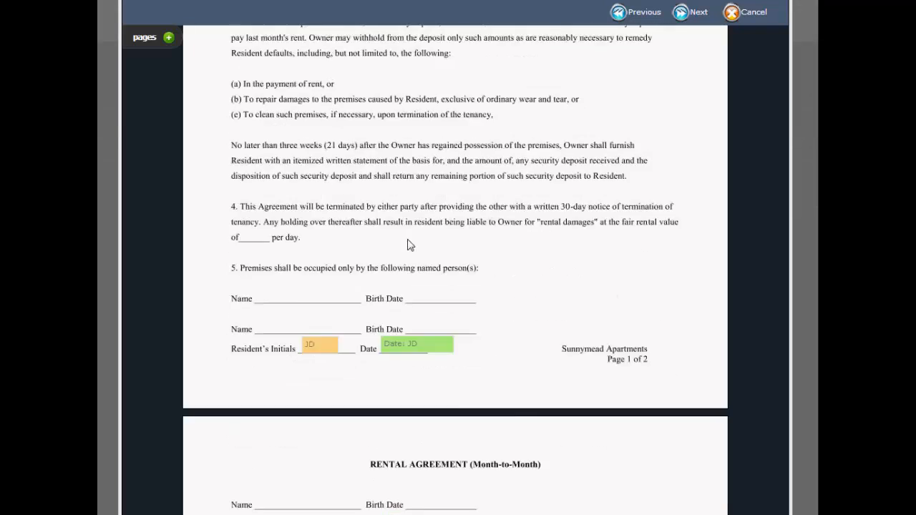
scroll(409, 245, down, 4)
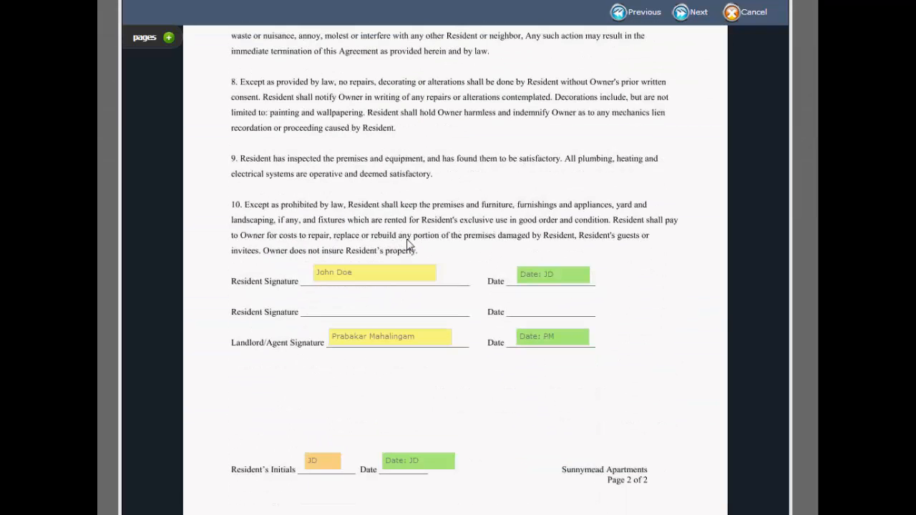
click(683, 14)
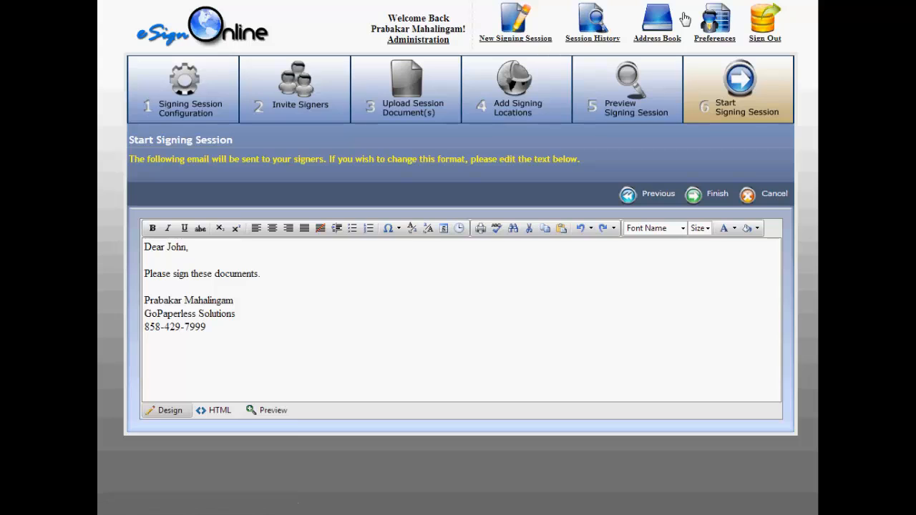